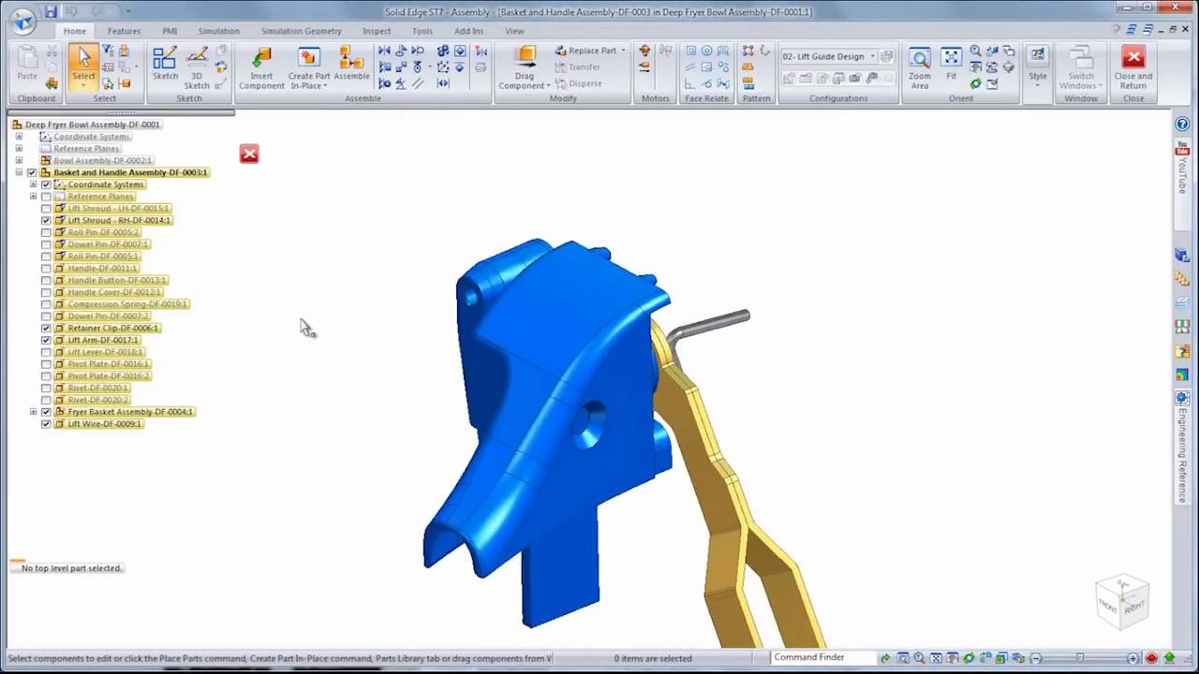
- Create a new part in place within the basket and handle assembly, using the Ansi Metric part template and Stainless steel material
right_click(345, 268)
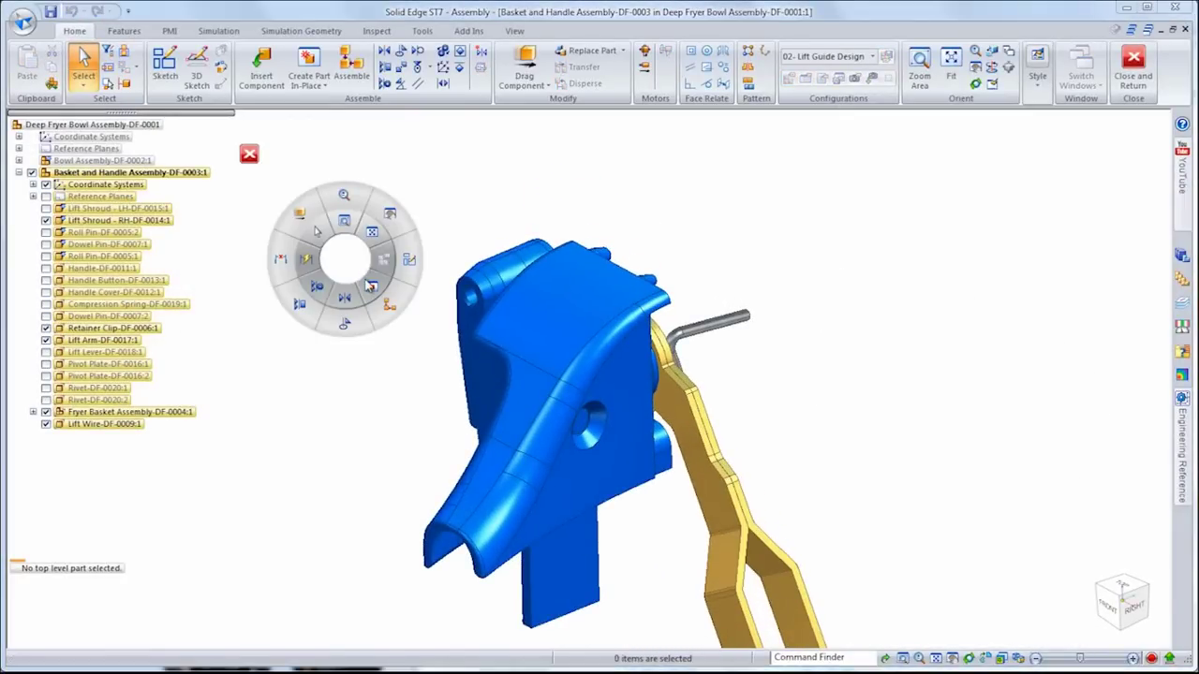
left_click(368, 285)
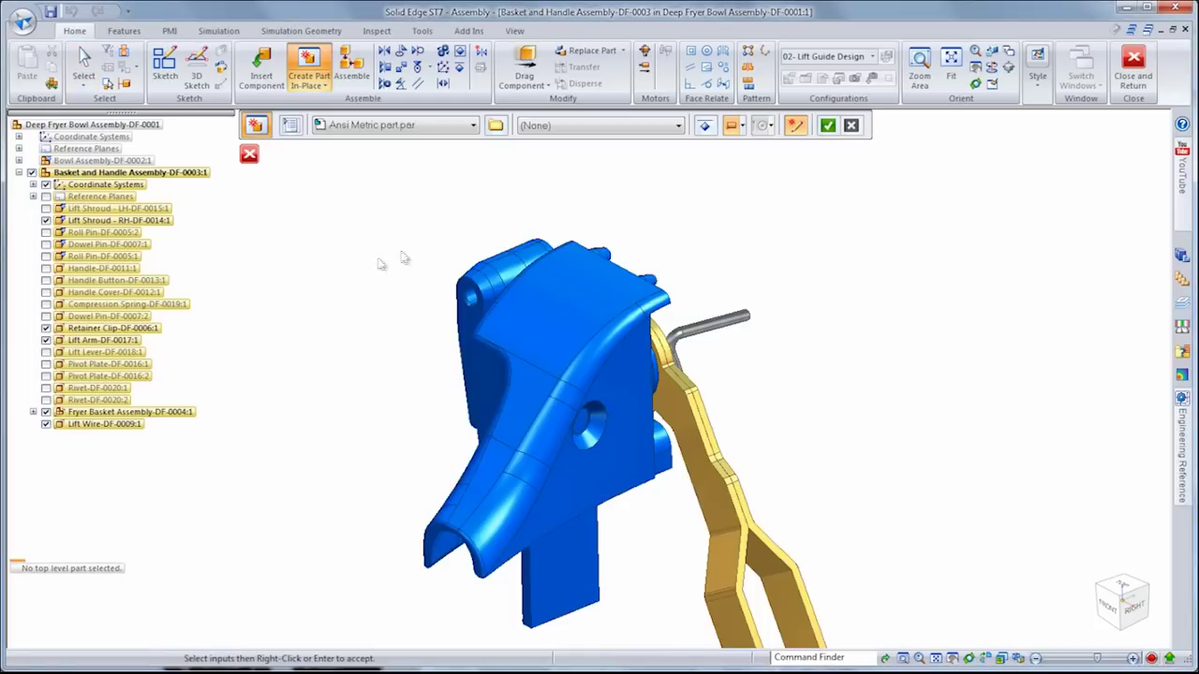
left_click(540, 127)
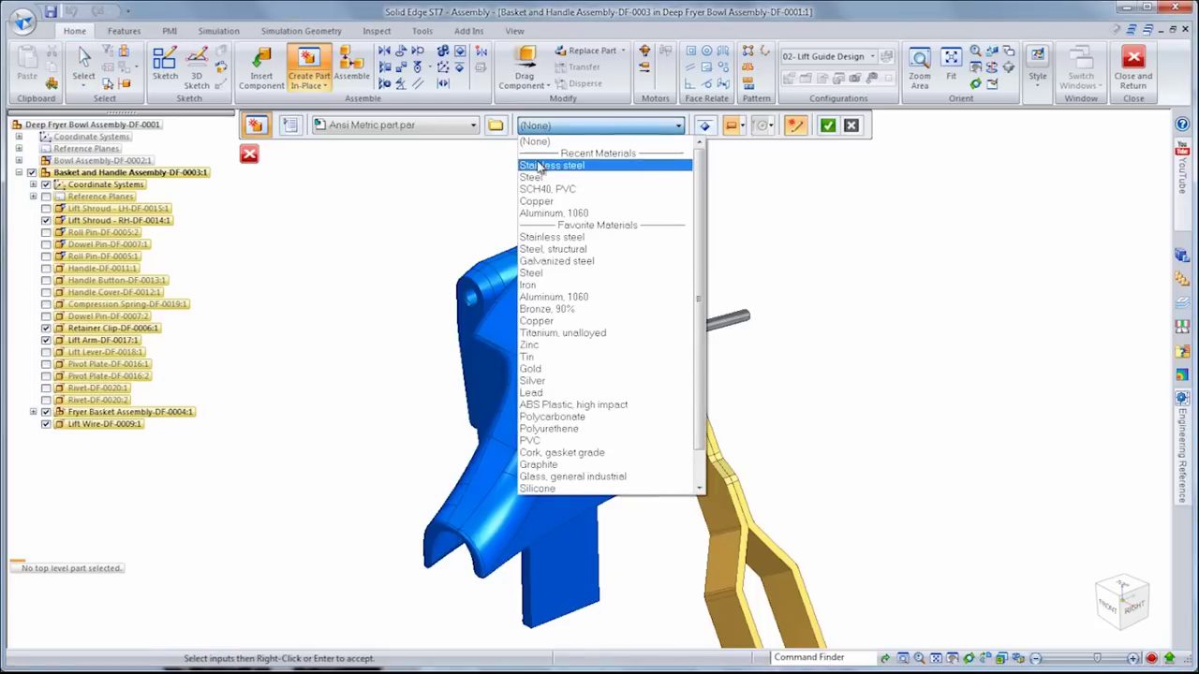
left_click(539, 161)
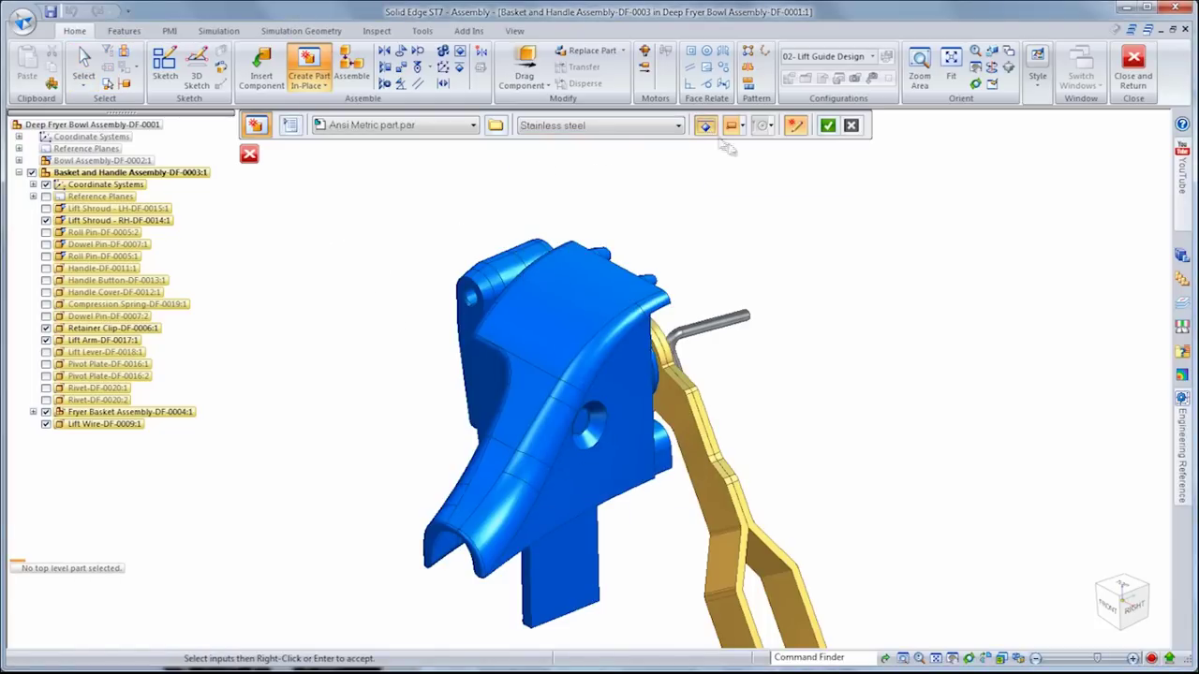
left_click(828, 126)
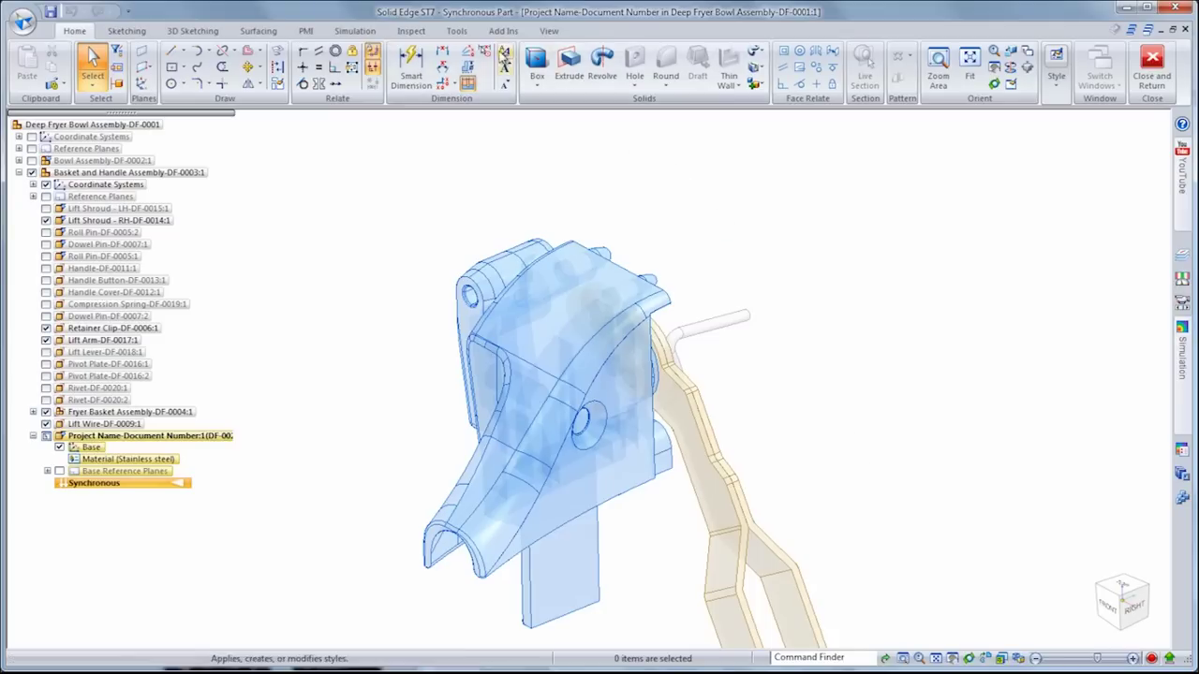
- Enable edge location on peer components and draw a 3D line about 25 mm long along X across the lift shroud
left_click(457, 30)
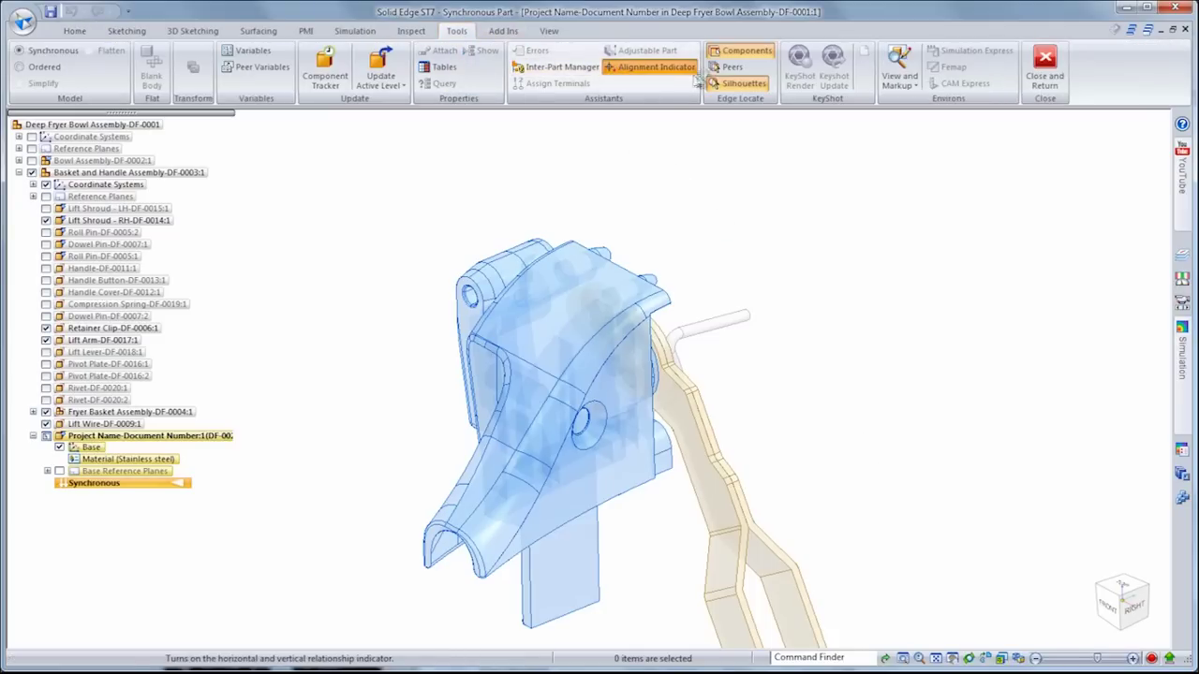
left_click(726, 69)
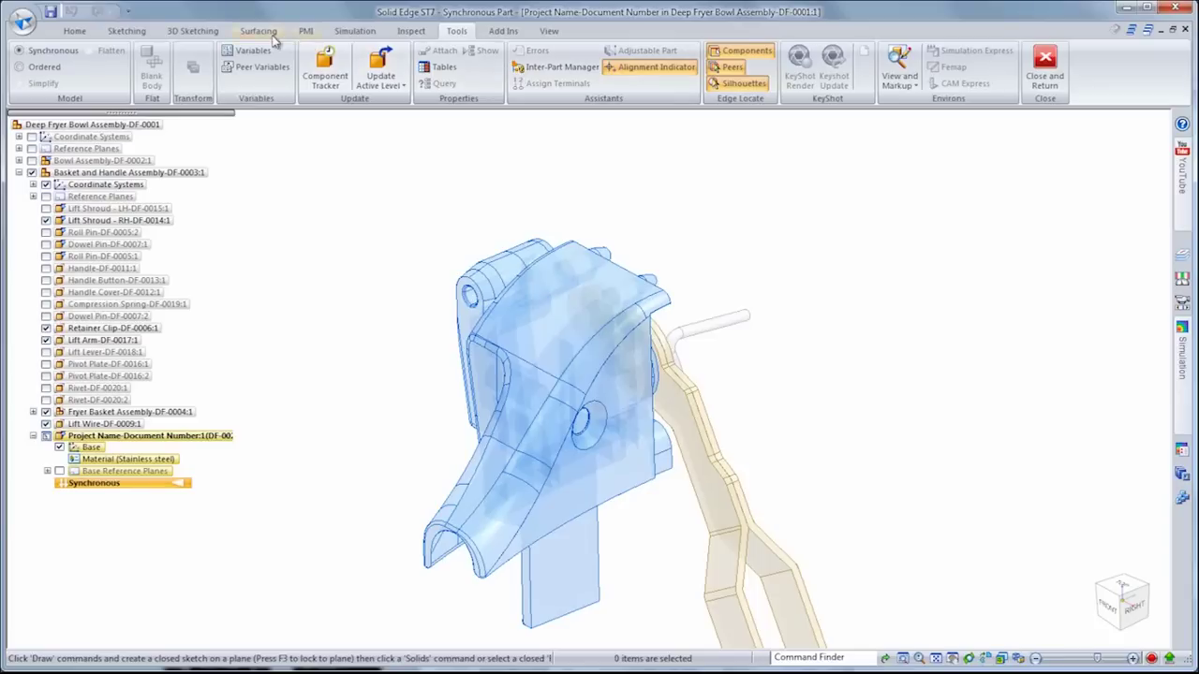
left_click(193, 31)
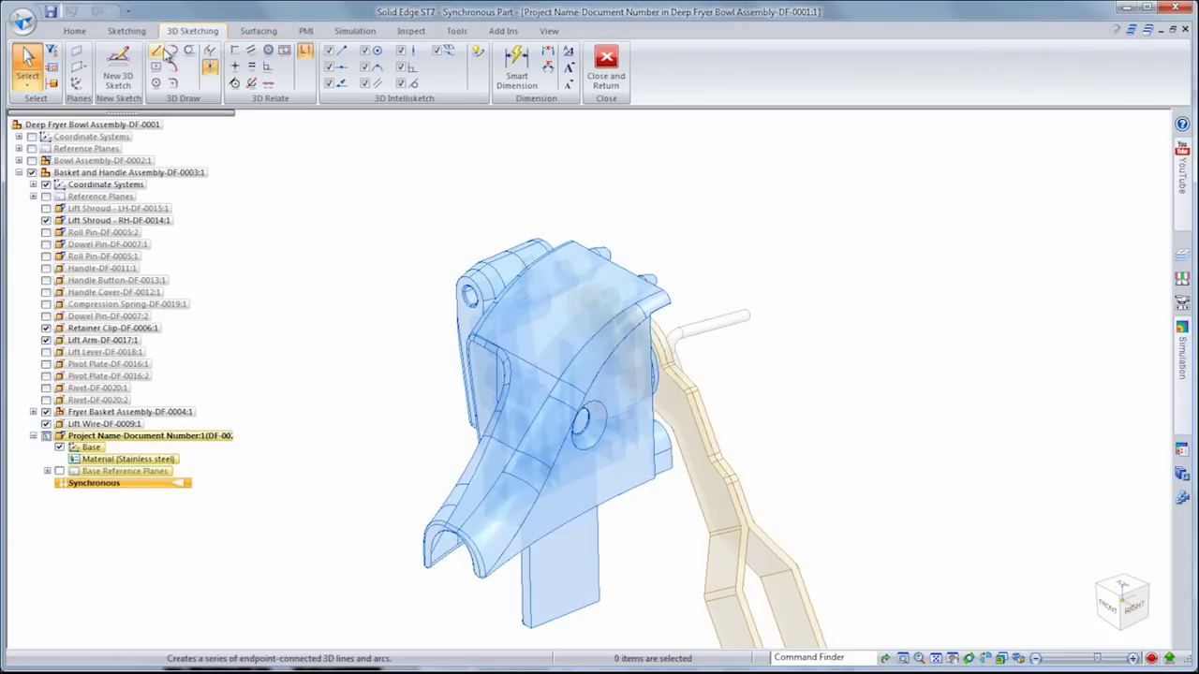
left_click(163, 52)
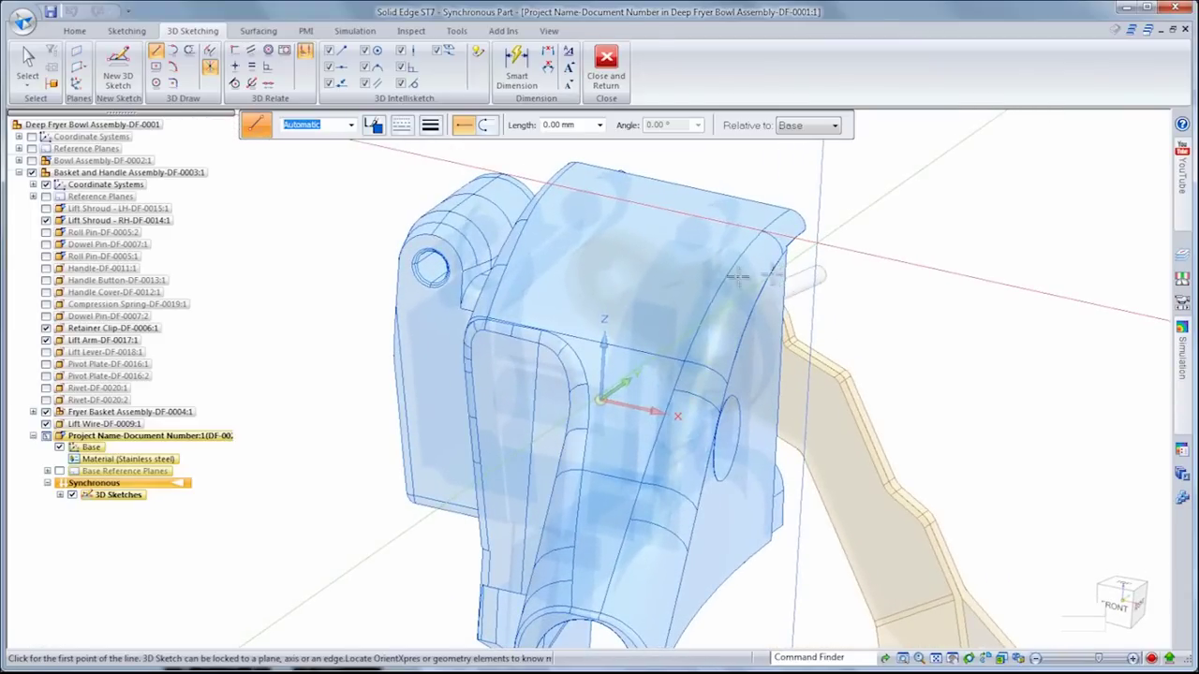
left_click(505, 390)
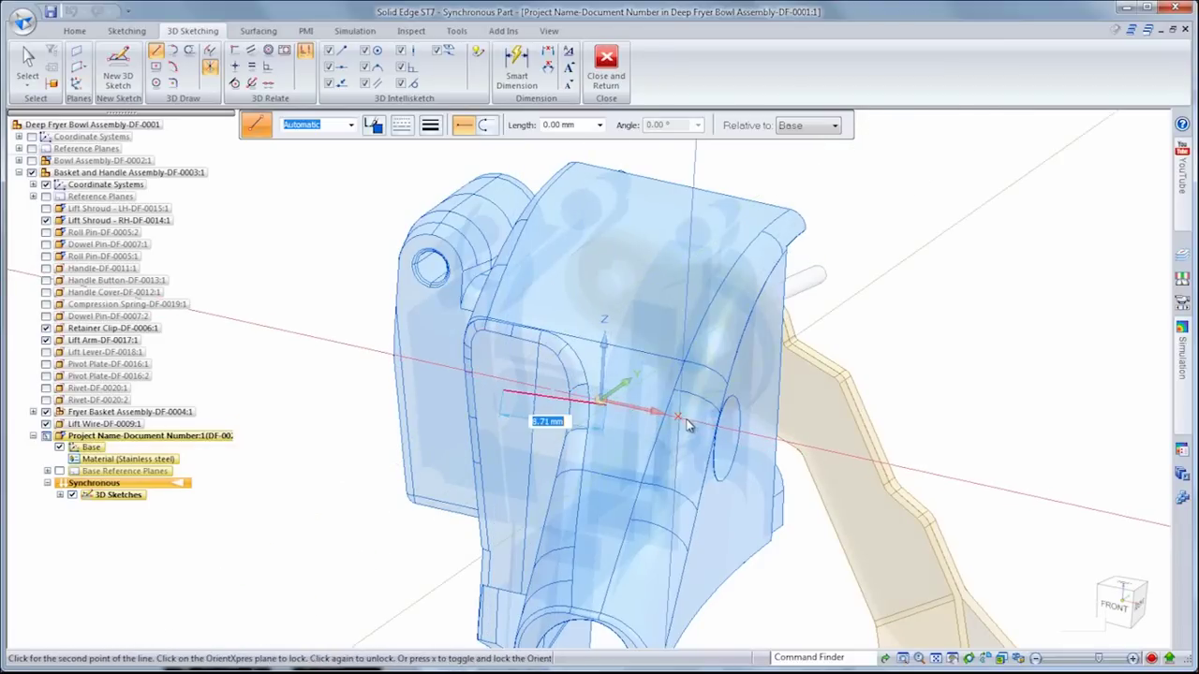
left_click(778, 450)
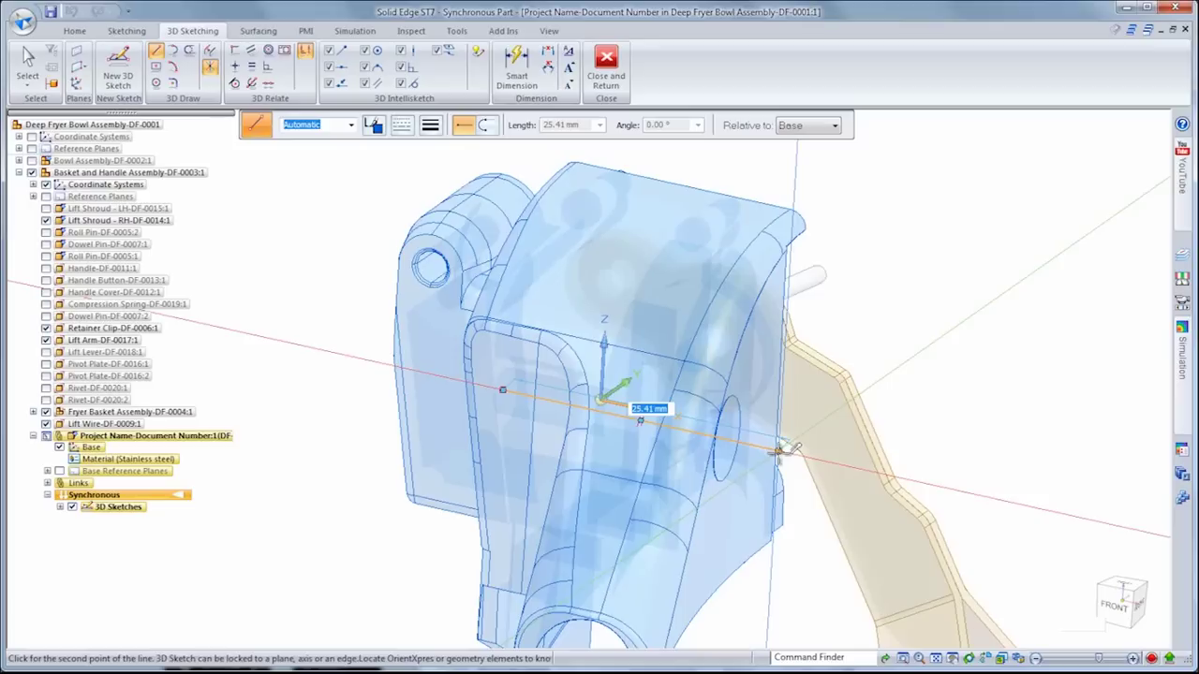
- Continue the 3D path with a line about 131 mm down to the basket bottom, plus short segments parallel to Y and X
left_click(1114, 606)
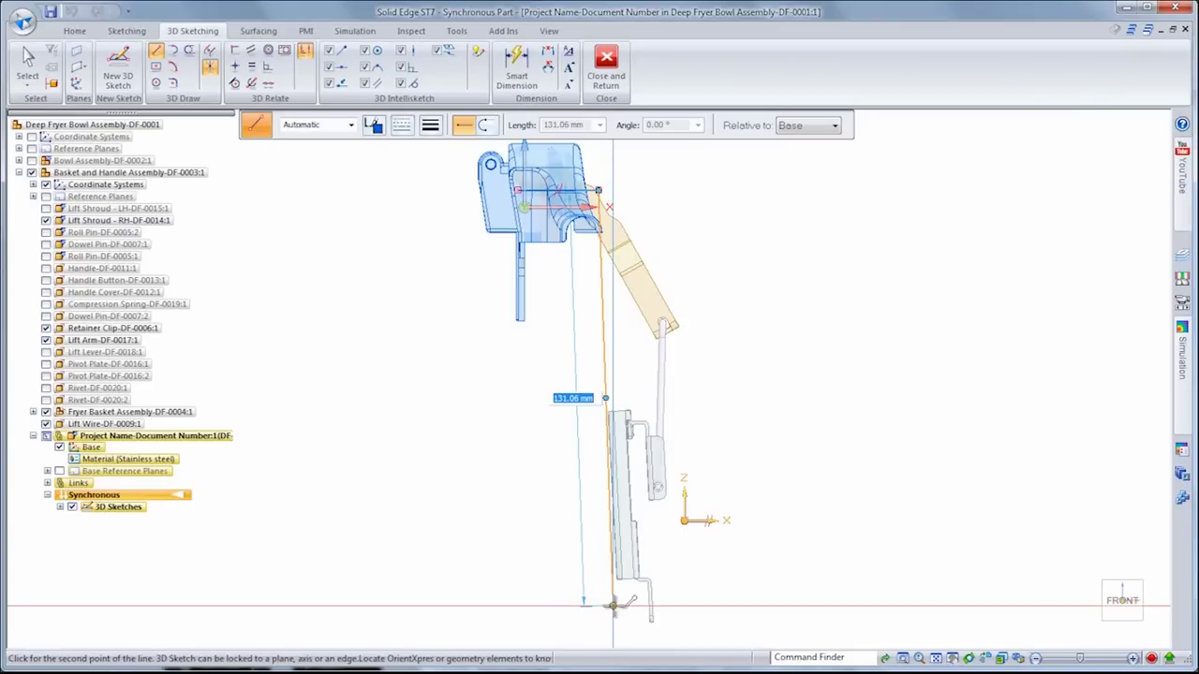
middle_click_drag(612, 605, 624, 630)
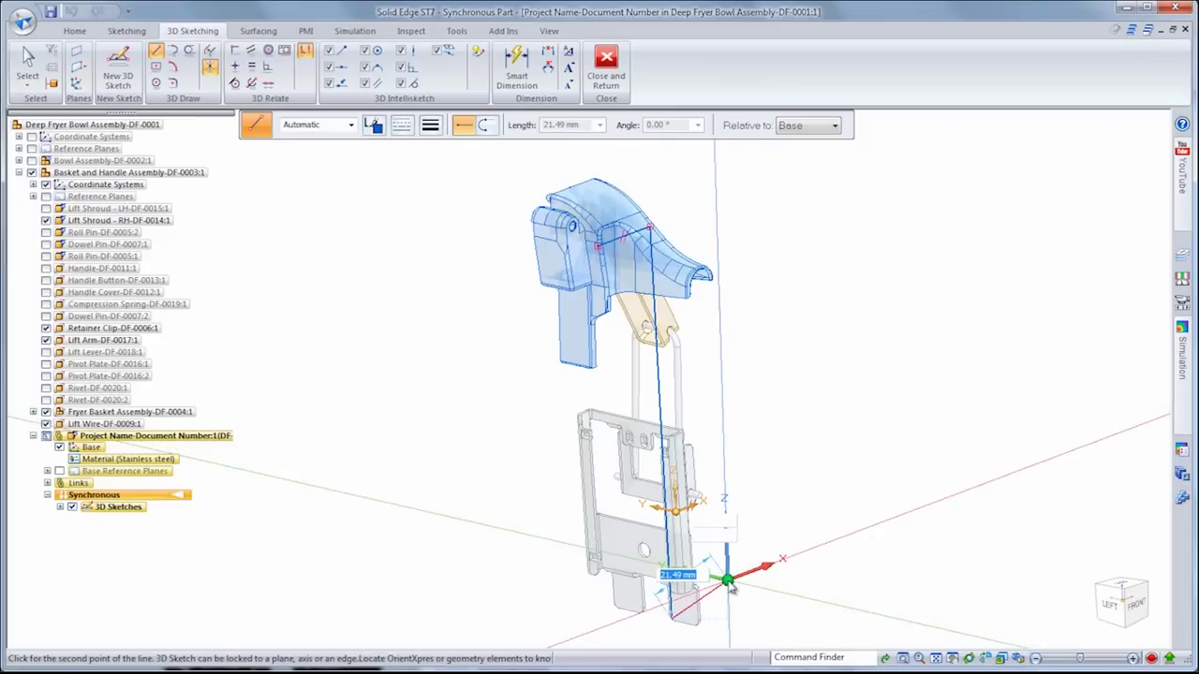
scroll(728, 580, "up", 4)
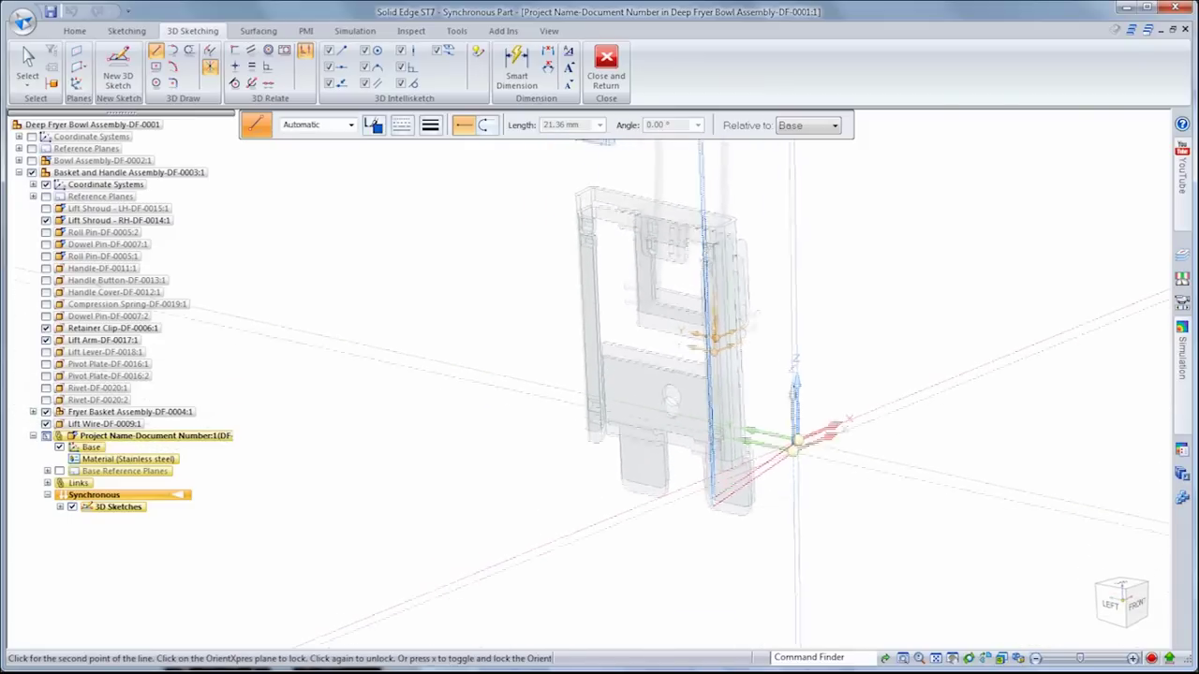
scroll(810, 415, "up", 1)
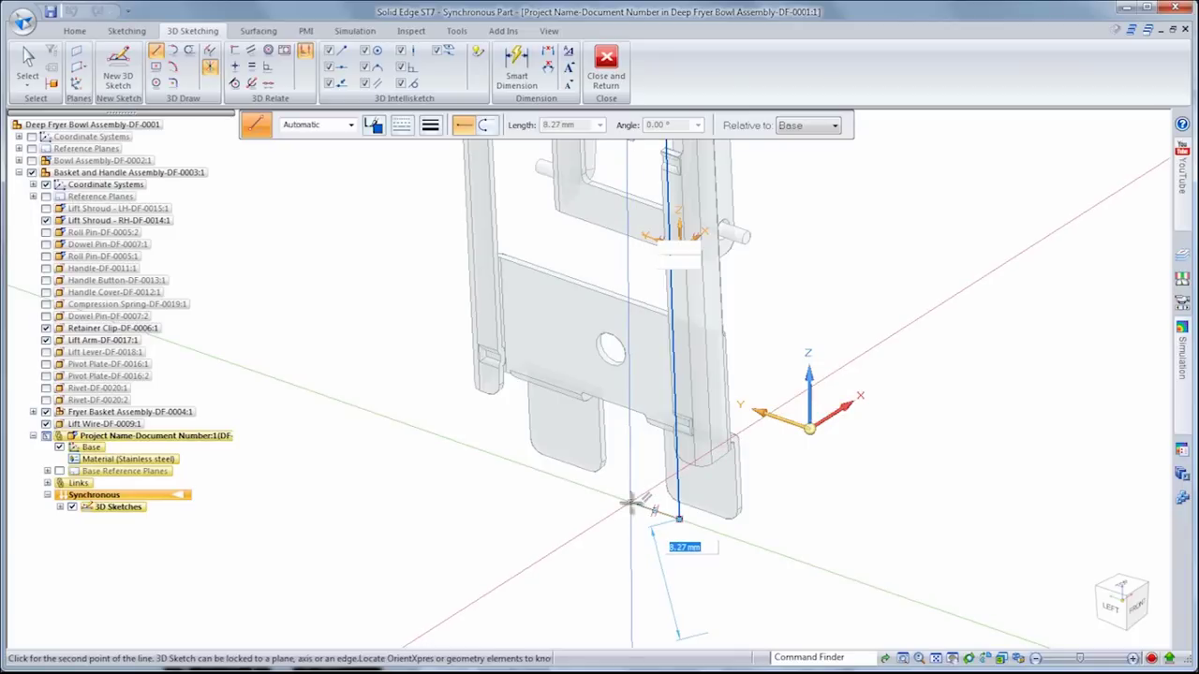
left_click(630, 502)
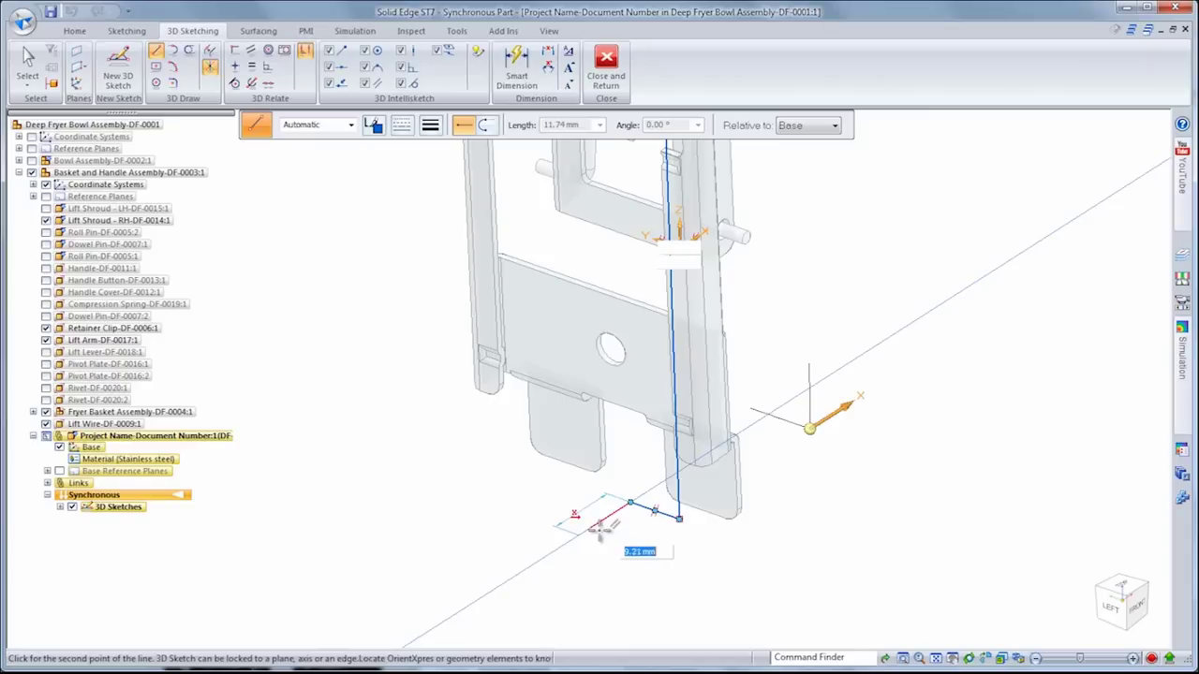
left_click(596, 526)
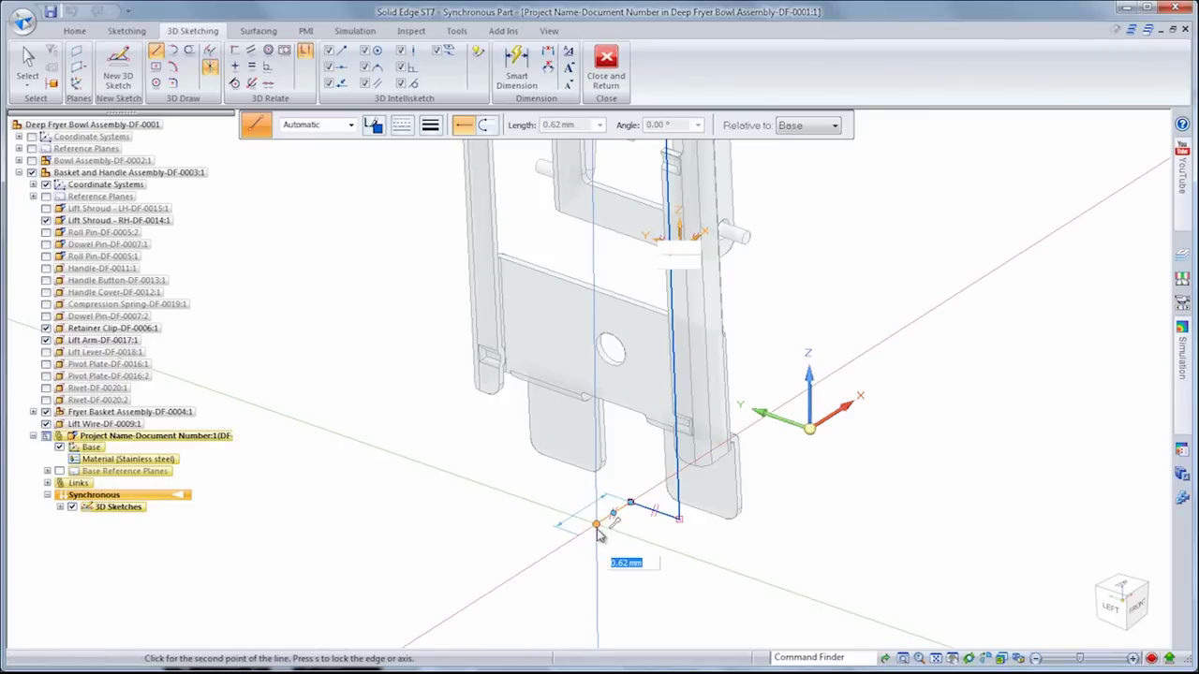
- End the 3D path with a tangent arc of about 6 mm radius at the lower end
key("a")
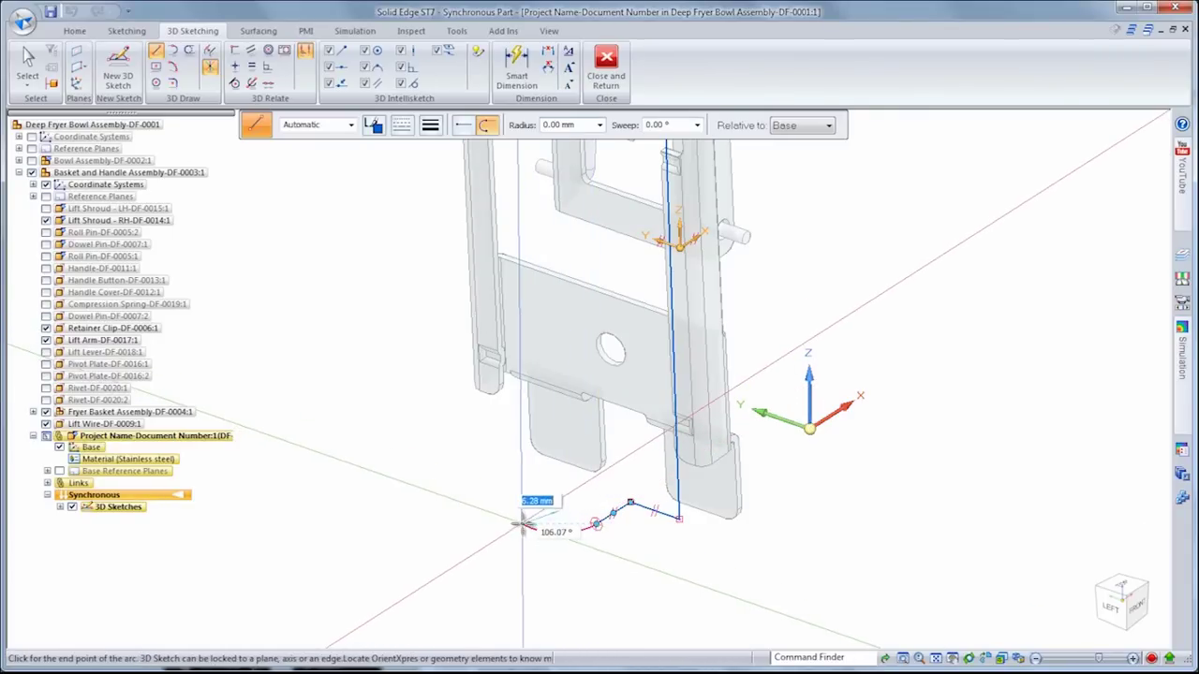
left_click(522, 532)
key("Escape")
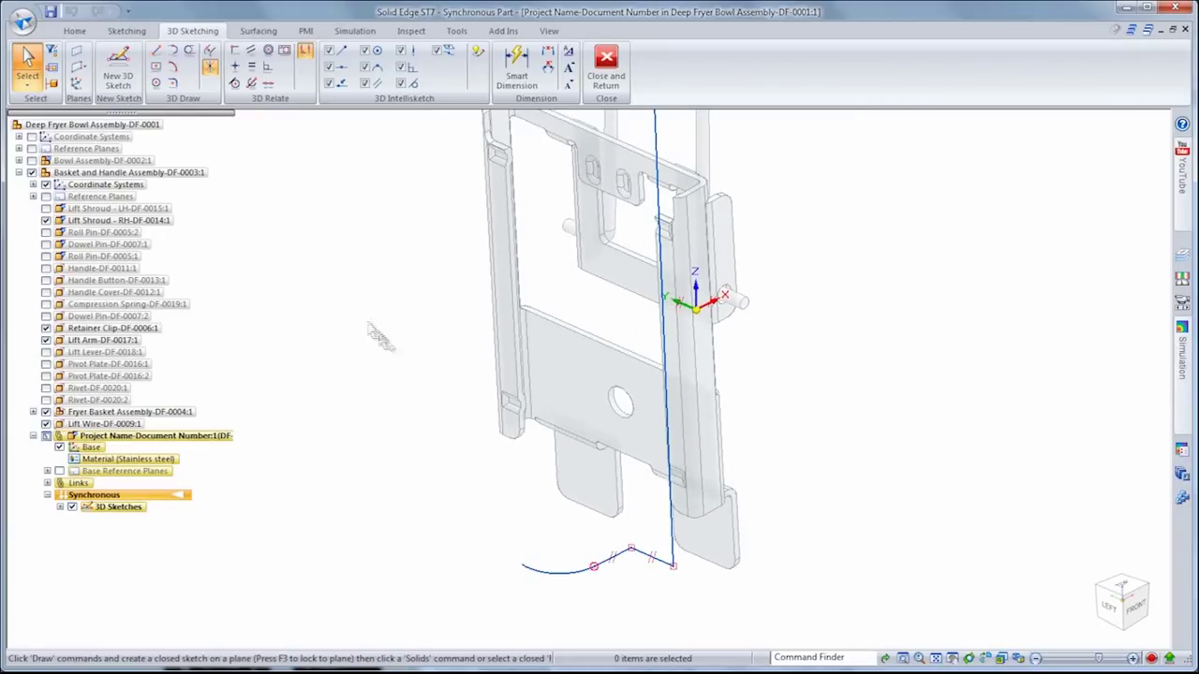
- Make the long line parallel to the basket frame's vertical edge and add a Connect relation to the lower arc
left_click(249, 53)
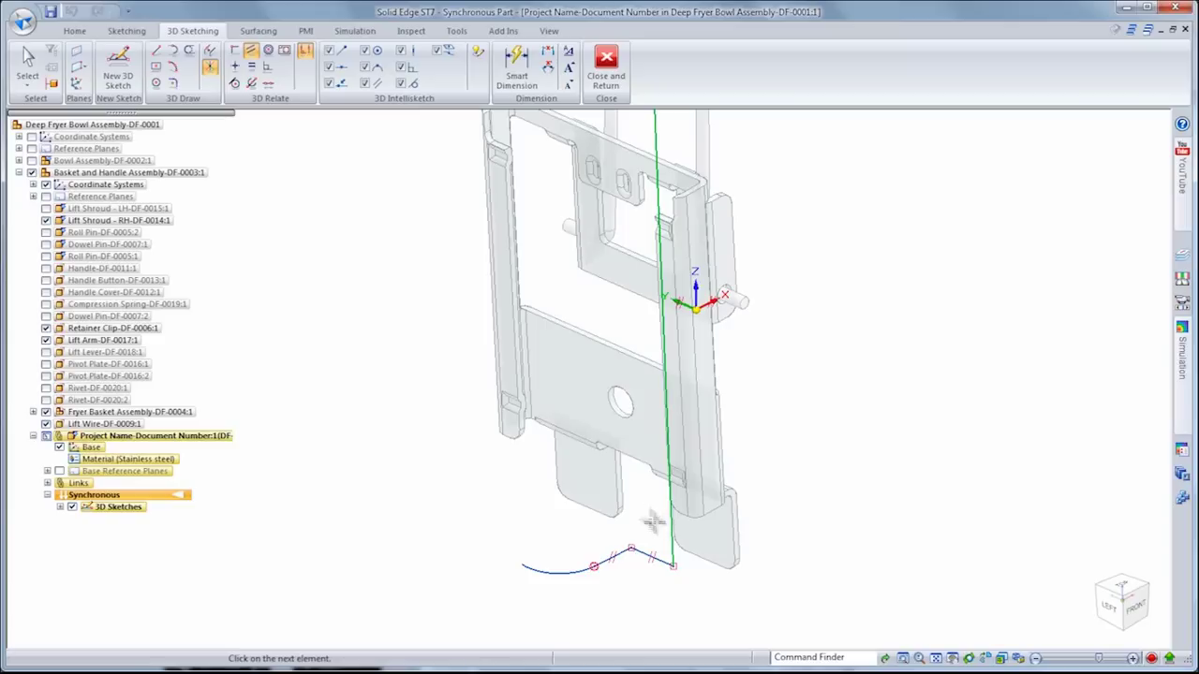
left_click(589, 402)
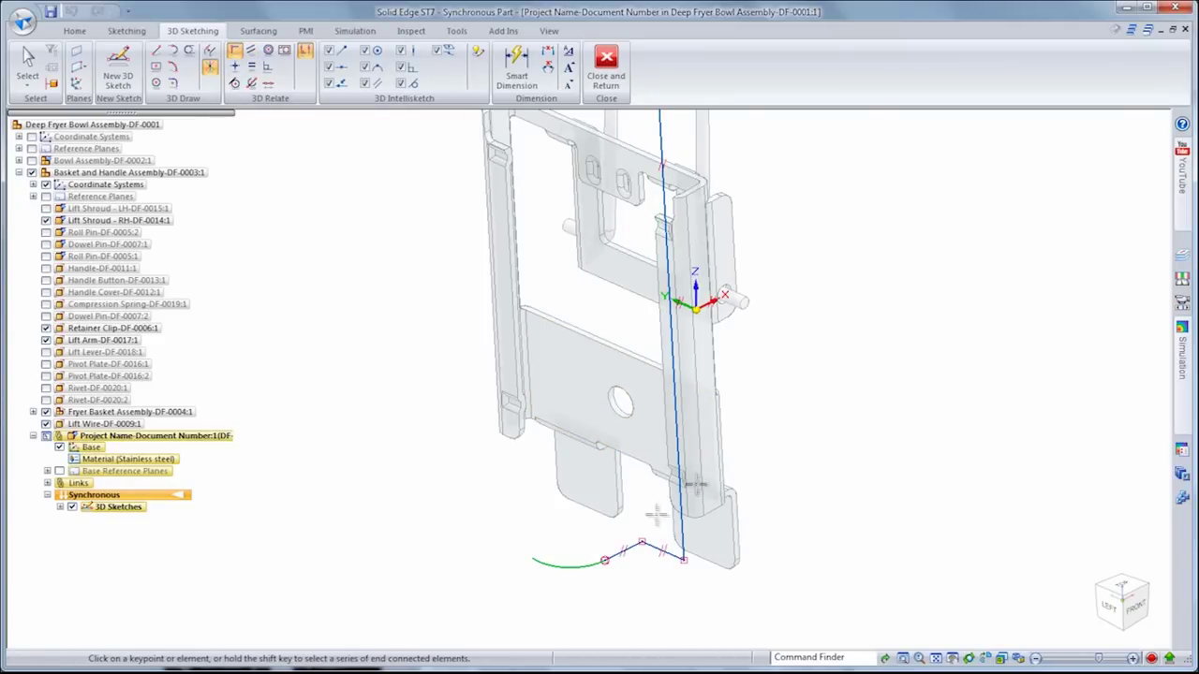
left_click(713, 293)
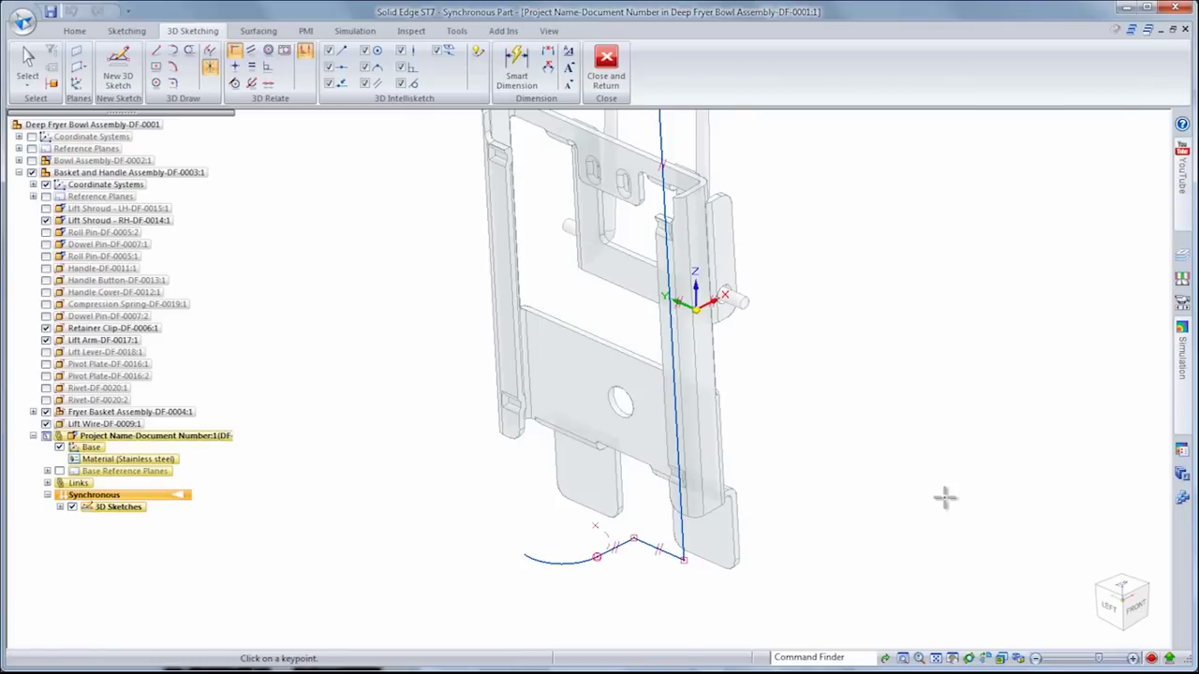
key("Escape")
- Set the lower arc's radius to 6 mm and its sweep to 90°
left_click(575, 566)
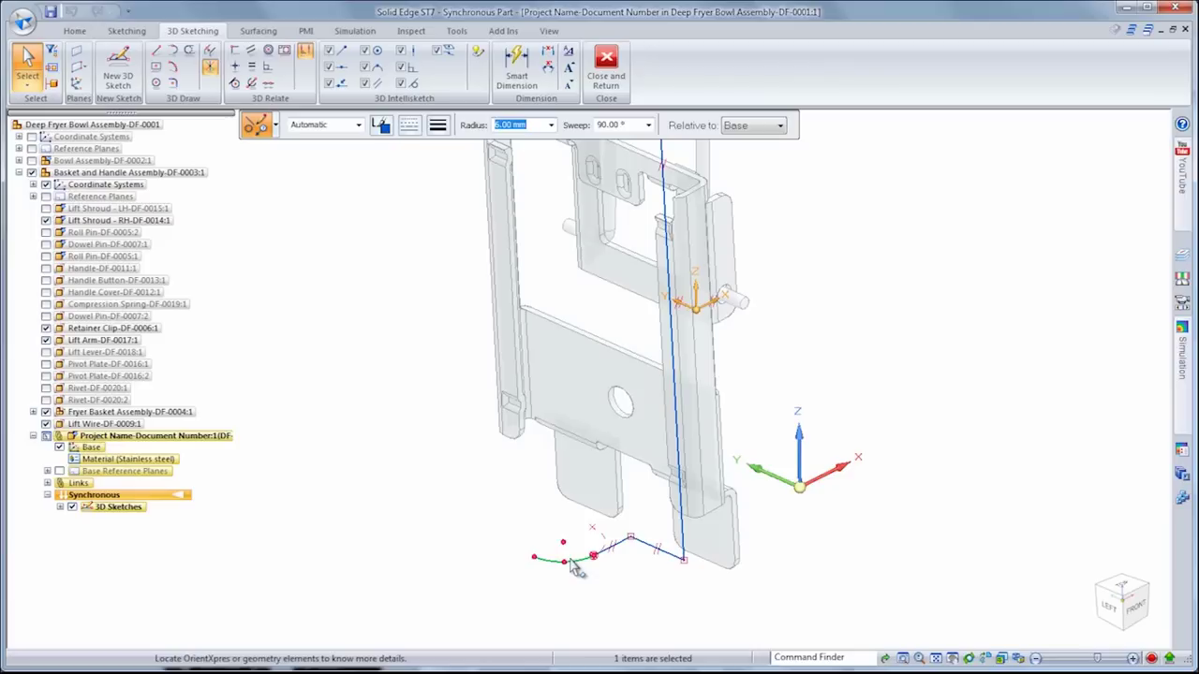
left_click(457, 597)
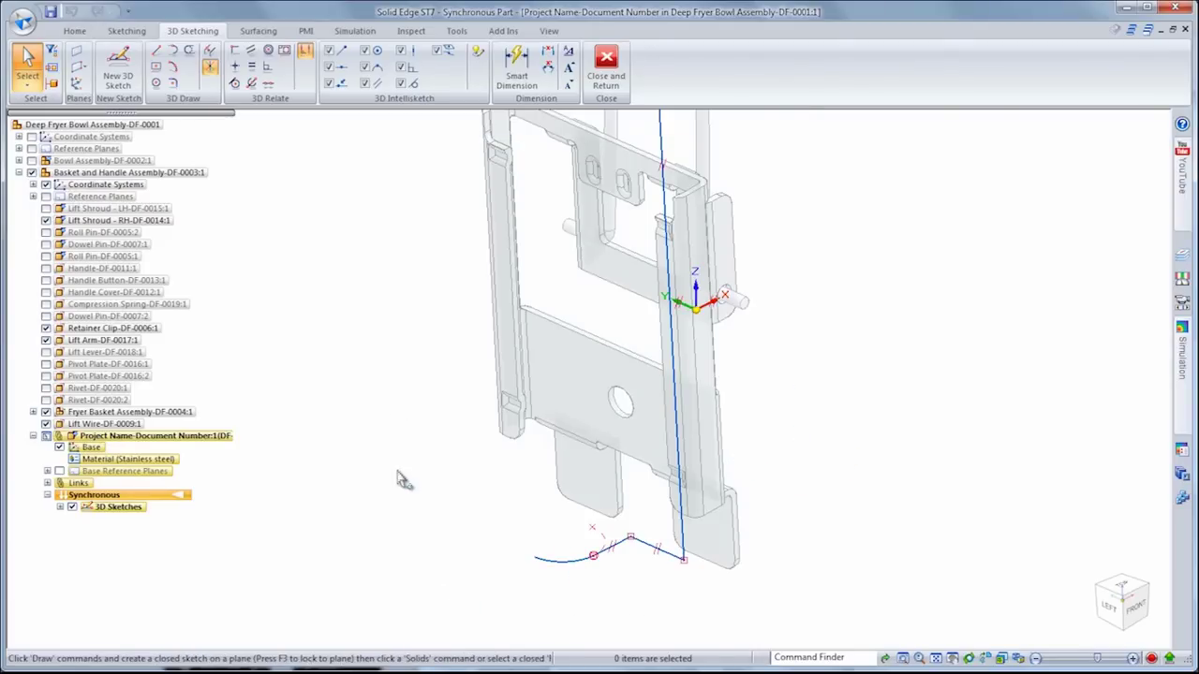
- Fillet the path's lower corners with a 3 mm radius and its upper corner with an 8 mm radius
left_click(174, 84)
left_click(192, 131)
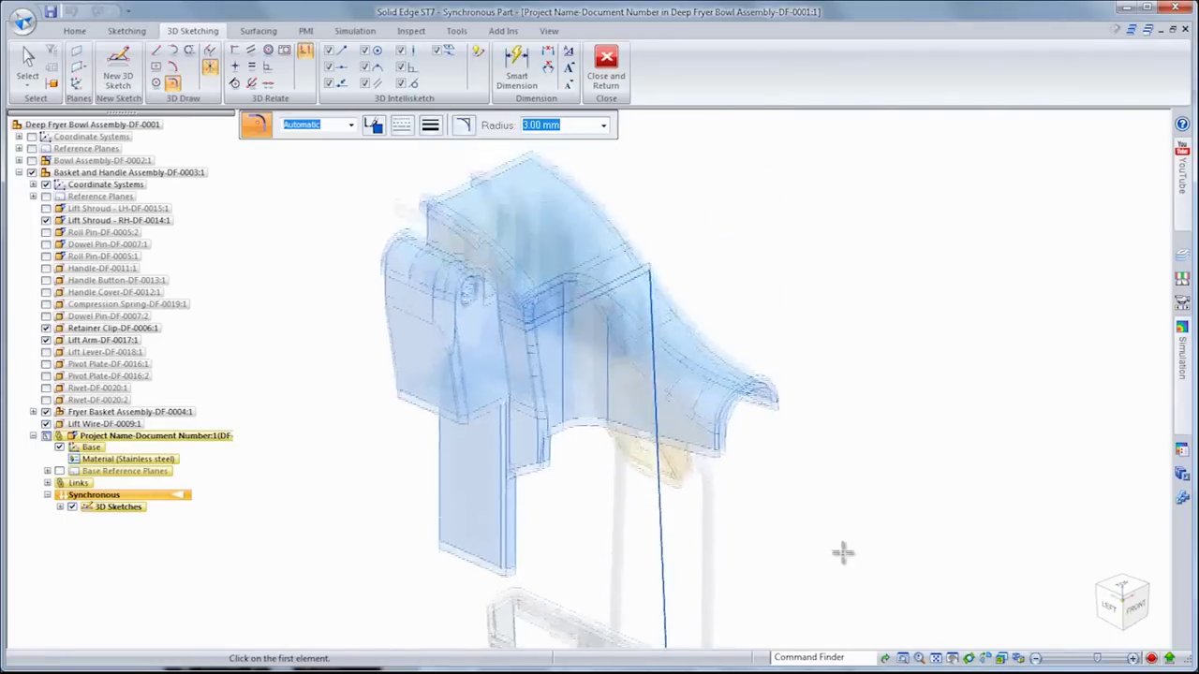
left_click(602, 125)
left_click(548, 177)
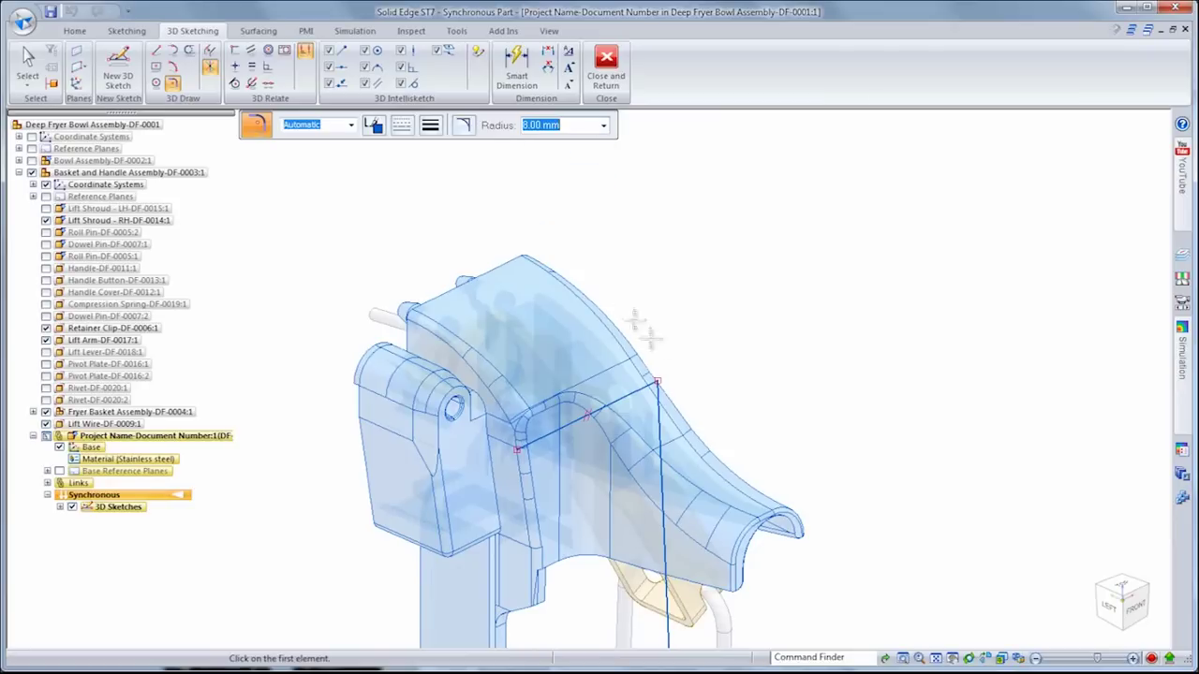
- Examine the filleted 3D path from the top, front and isometric views
key("ctrl+f")
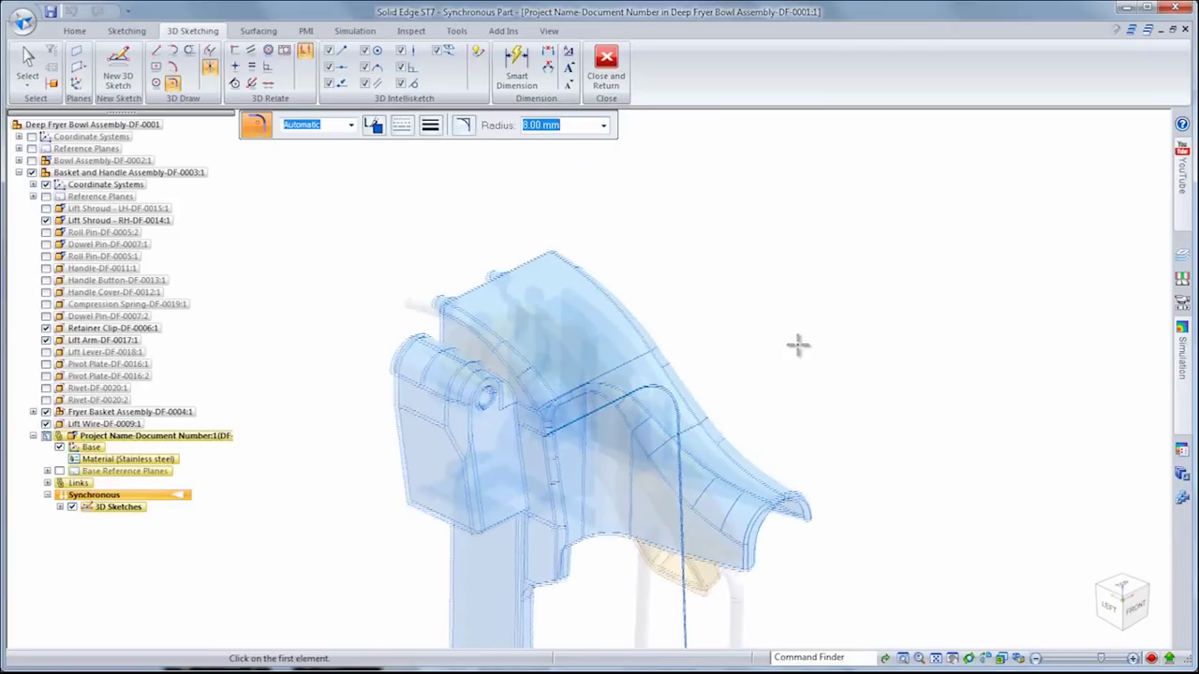
left_click(1124, 597)
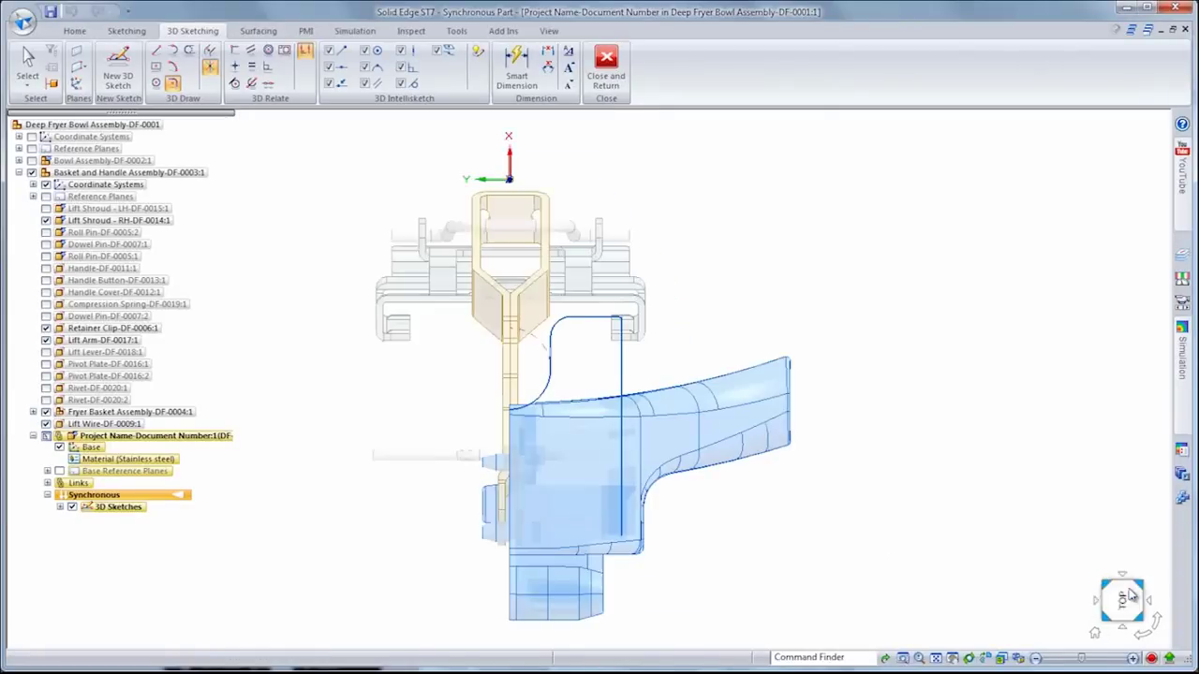
left_click(1148, 629)
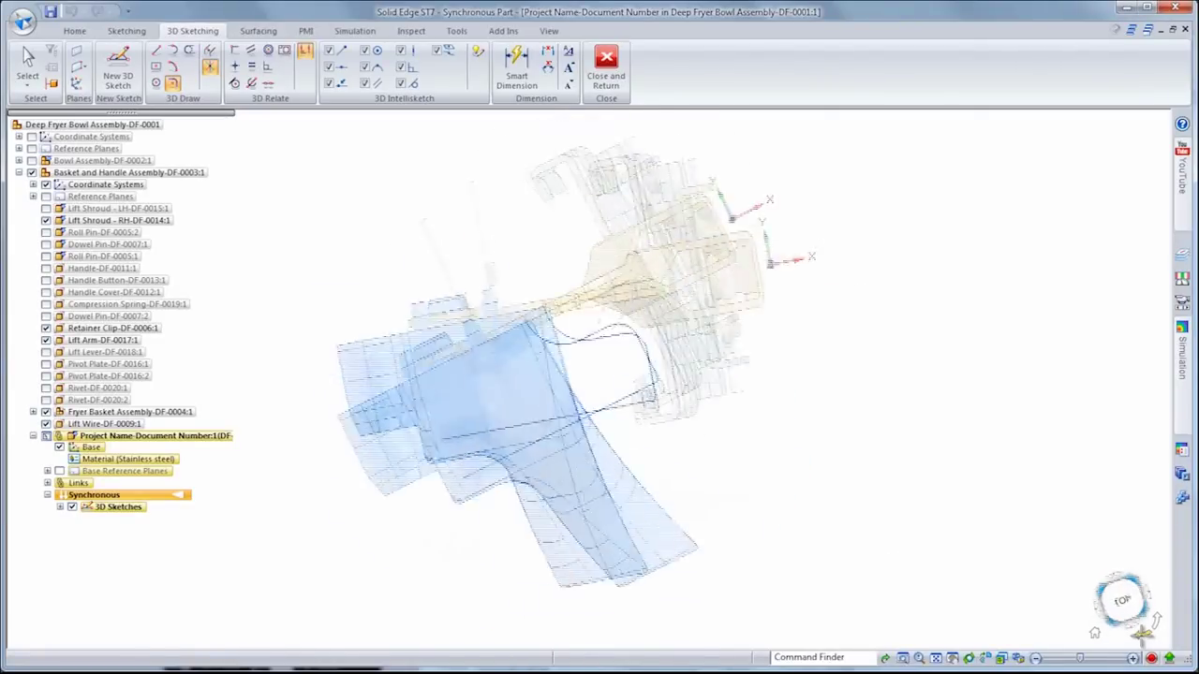
left_click(1122, 623)
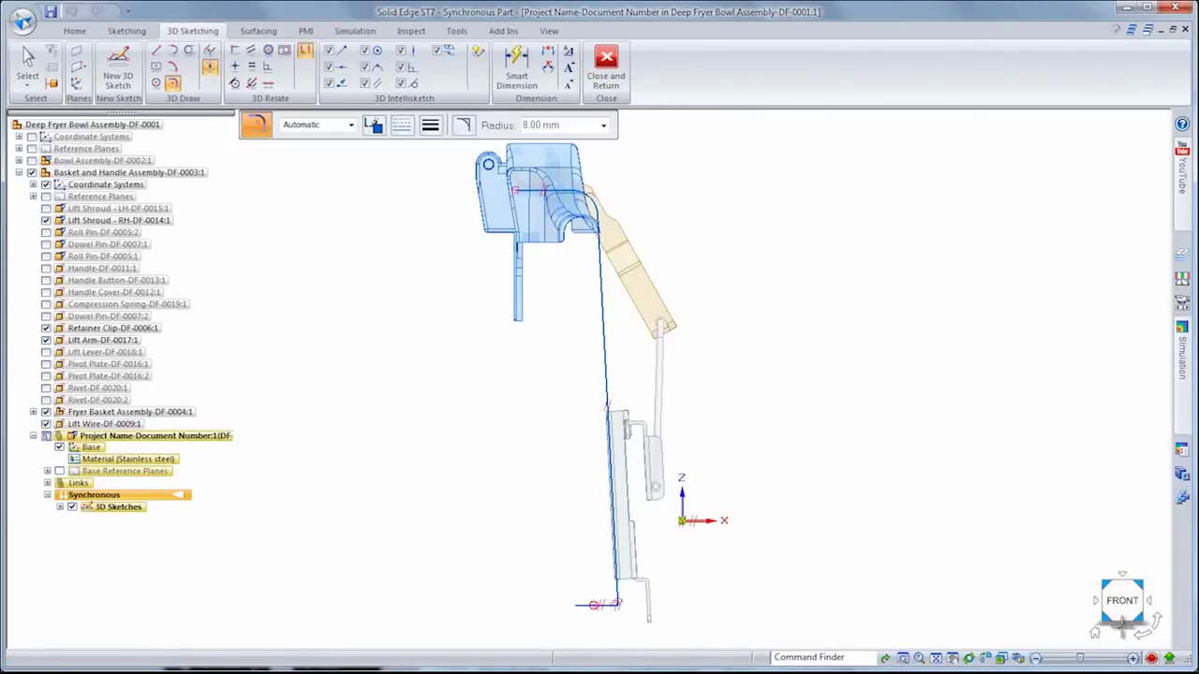
left_click(1139, 581)
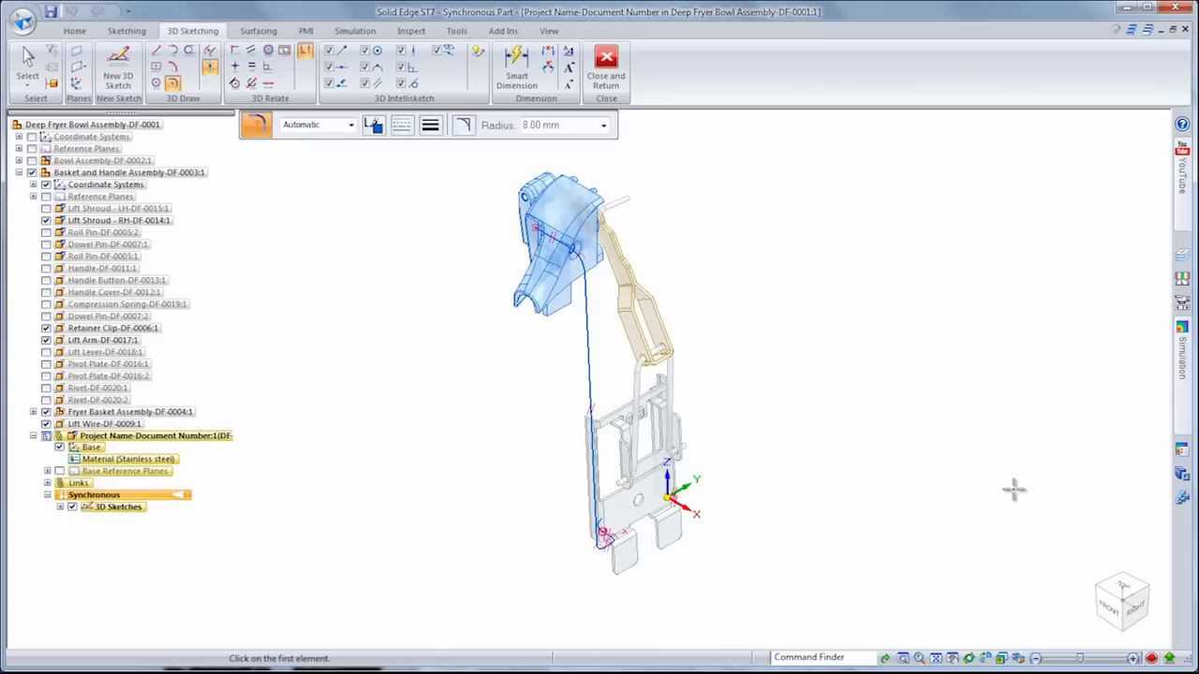
key("Escape")
- Sweep the circular profile at the path's upper end along the whole 3D path as a solid protrusion
middle_click_drag(990, 473, 791, 285)
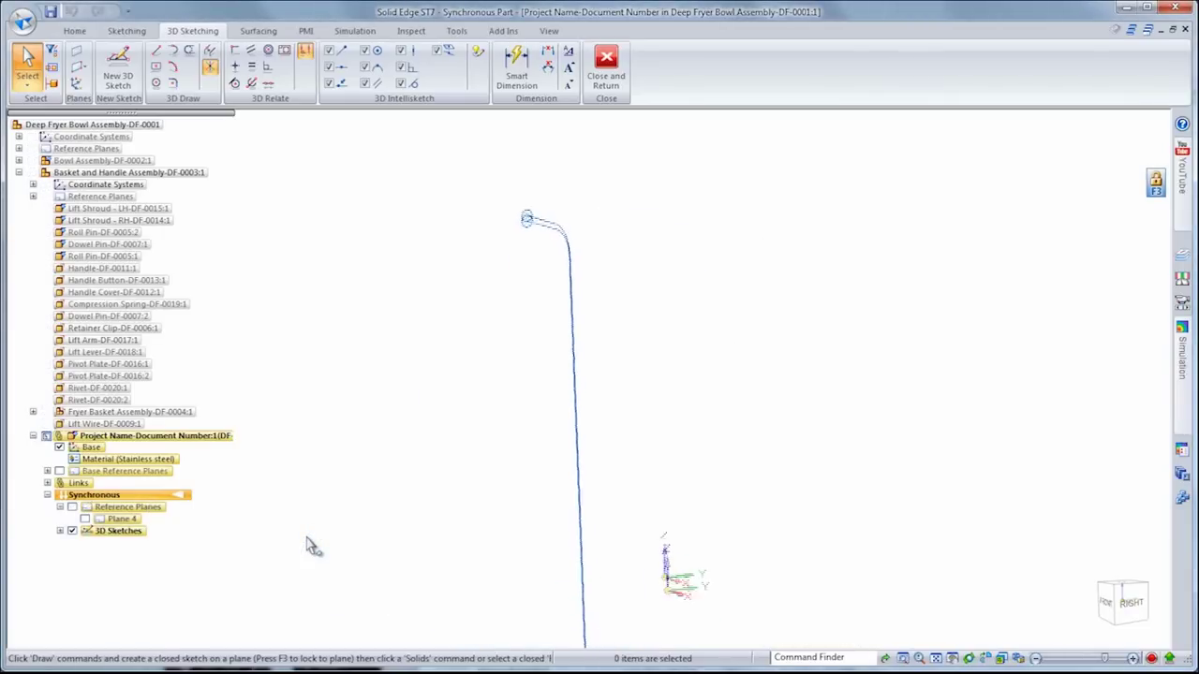
right_click(332, 442)
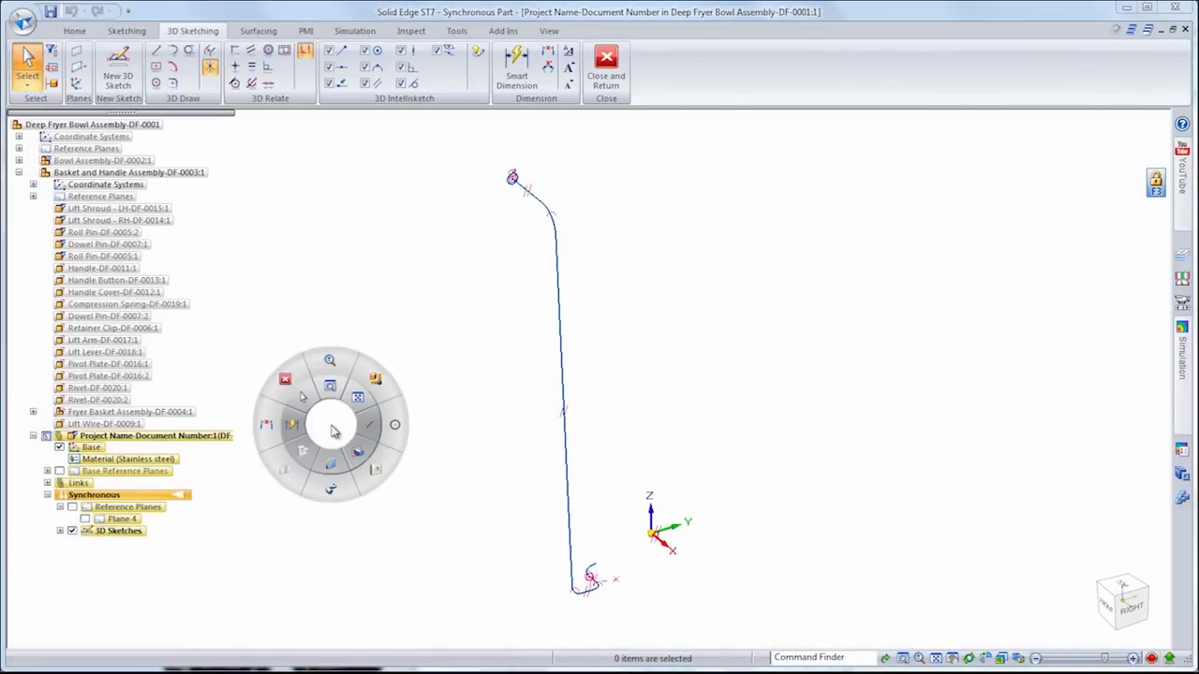
left_click(333, 492)
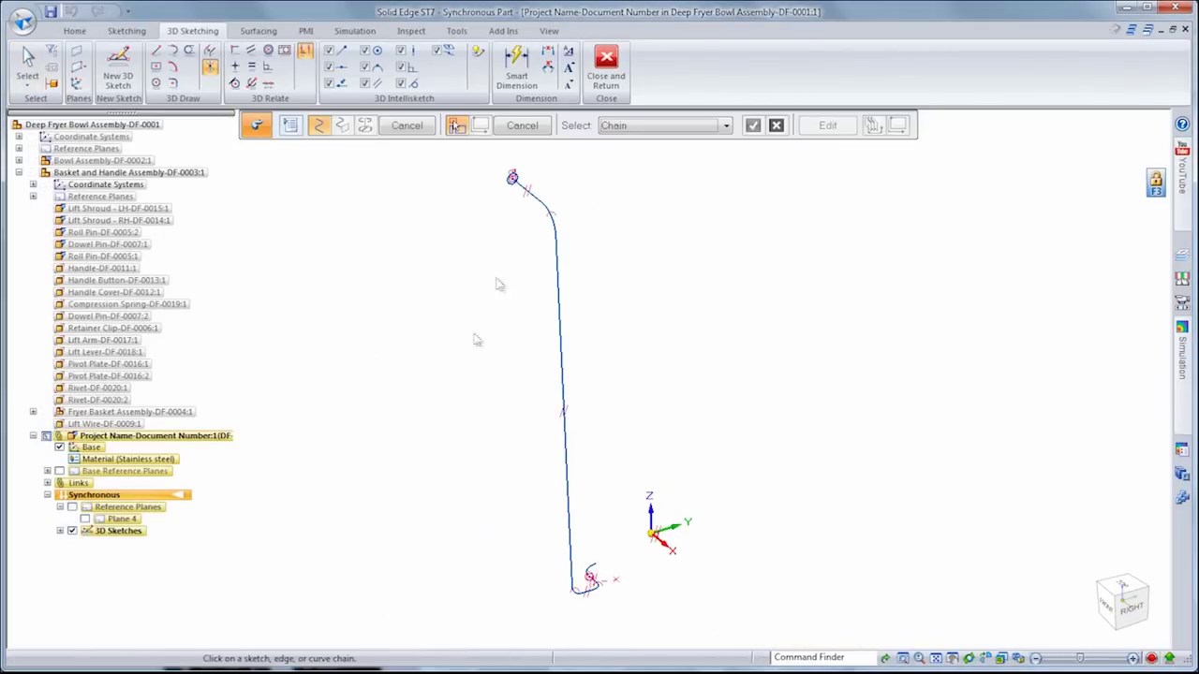
right_click(505, 204)
left_click(511, 185)
right_click(457, 208)
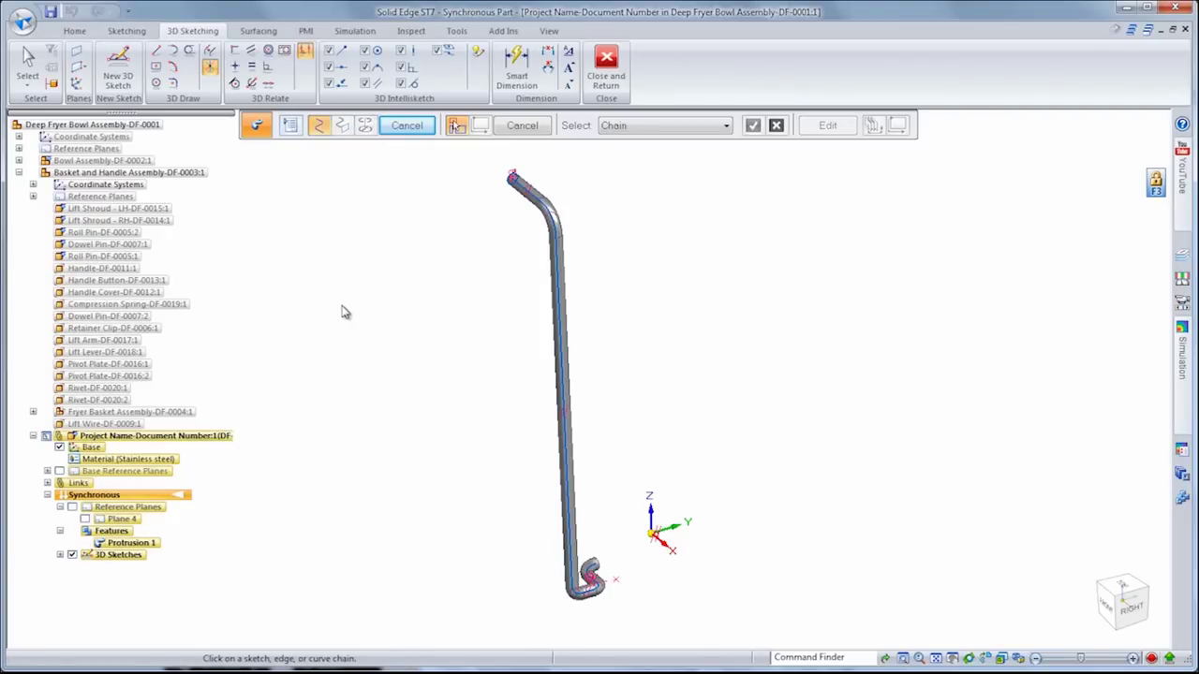
- Hide the 3D sketches and mirror the swept wire protrusion about the centre plane to form the second leg
left_click(72, 555)
left_click(131, 542)
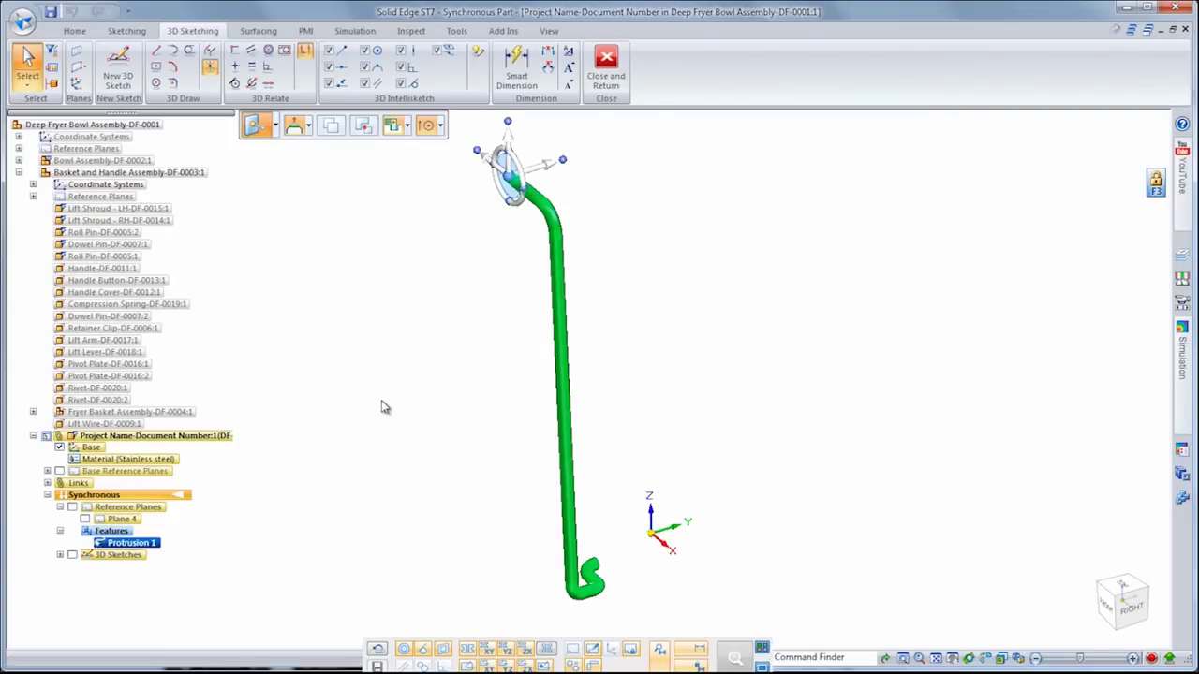
right_click(383, 406)
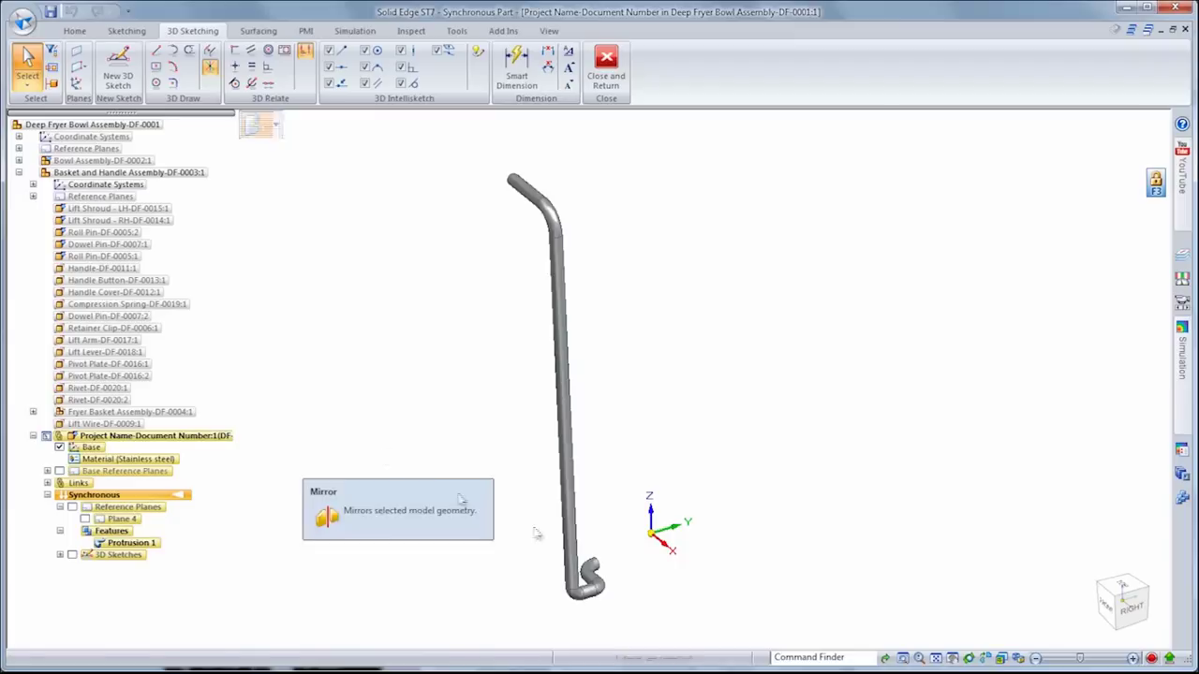
left_click(664, 514)
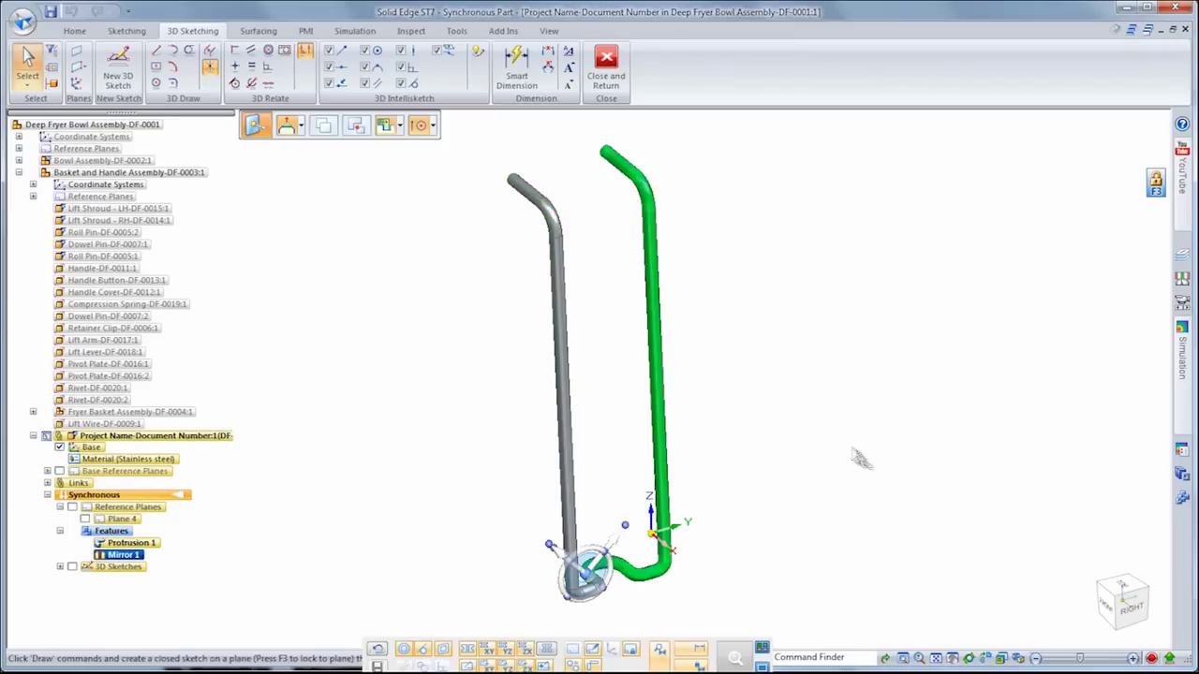
left_click(854, 455)
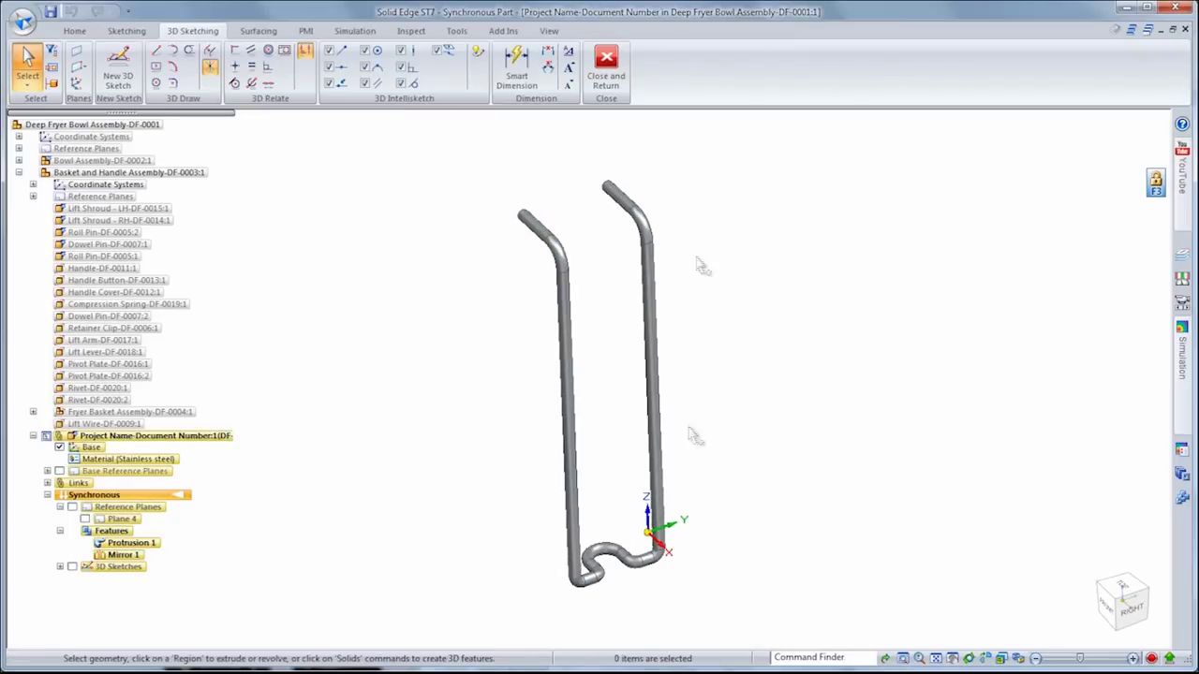
- Open the major and minor diameters of the wire's central lower bend for editing
left_click(611, 559)
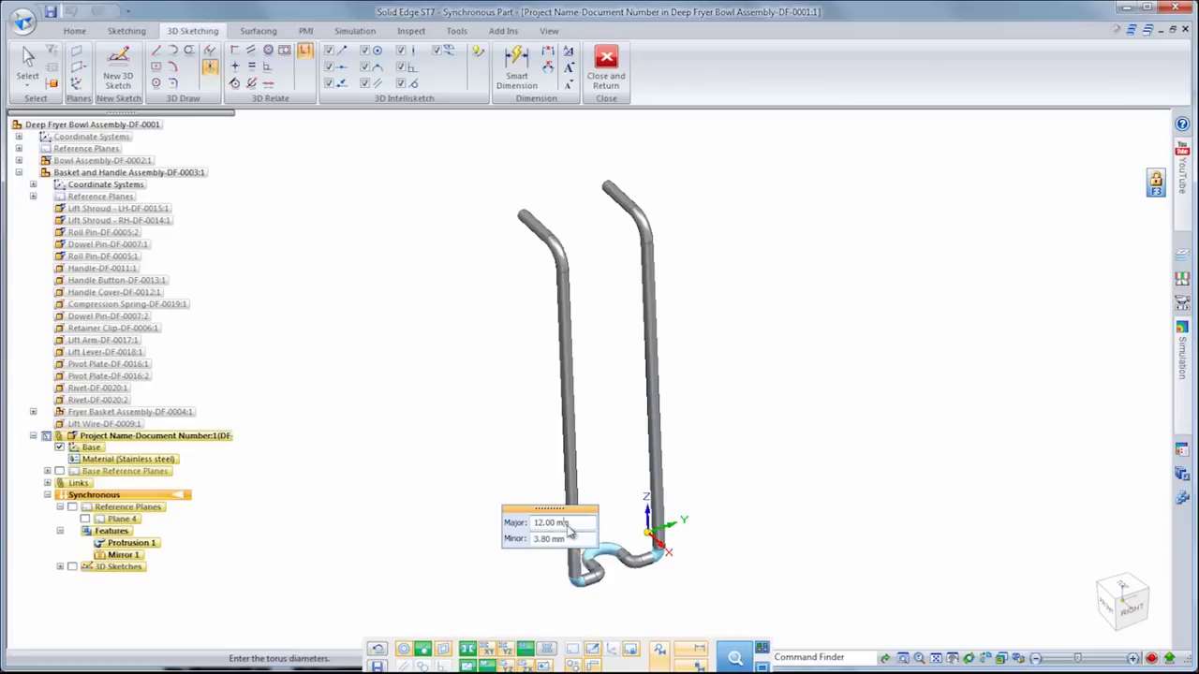
key("Escape")
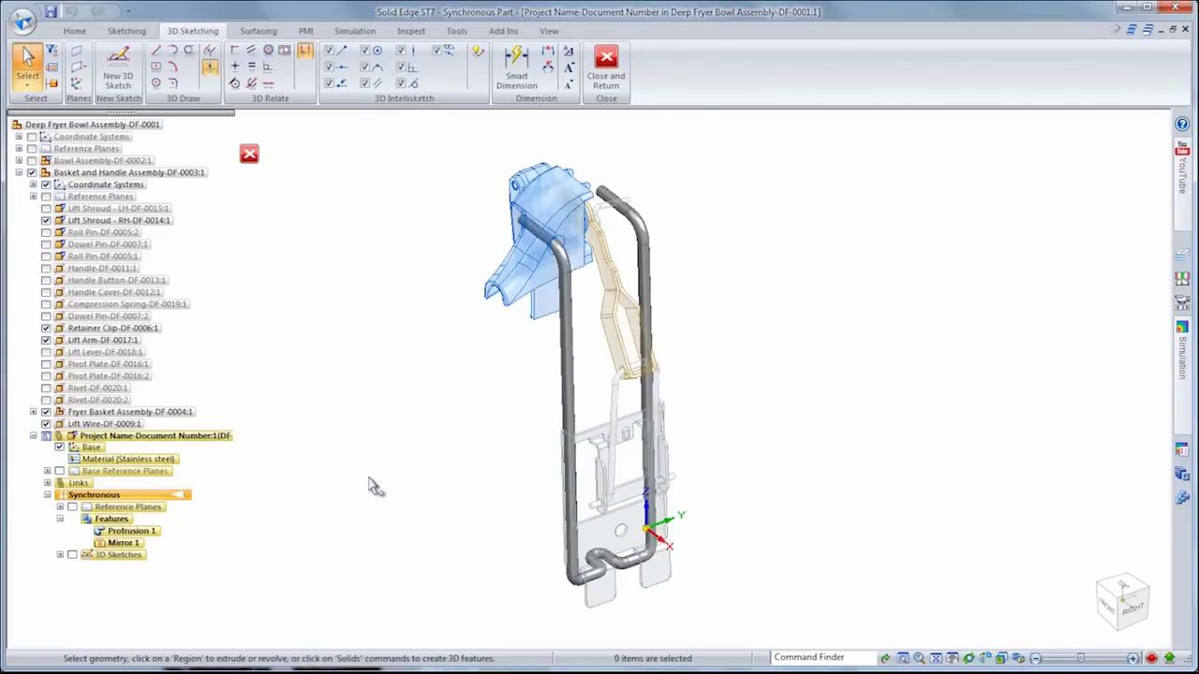
- Select the wire's two straight legs with their lower bends and move them toward the basket, inside the bracket's side channels
middle_click_drag(371, 479, 865, 499)
scroll(599, 604, "up", 3)
left_click_drag(469, 528, 624, 633)
left_click(588, 348)
left_click(514, 302)
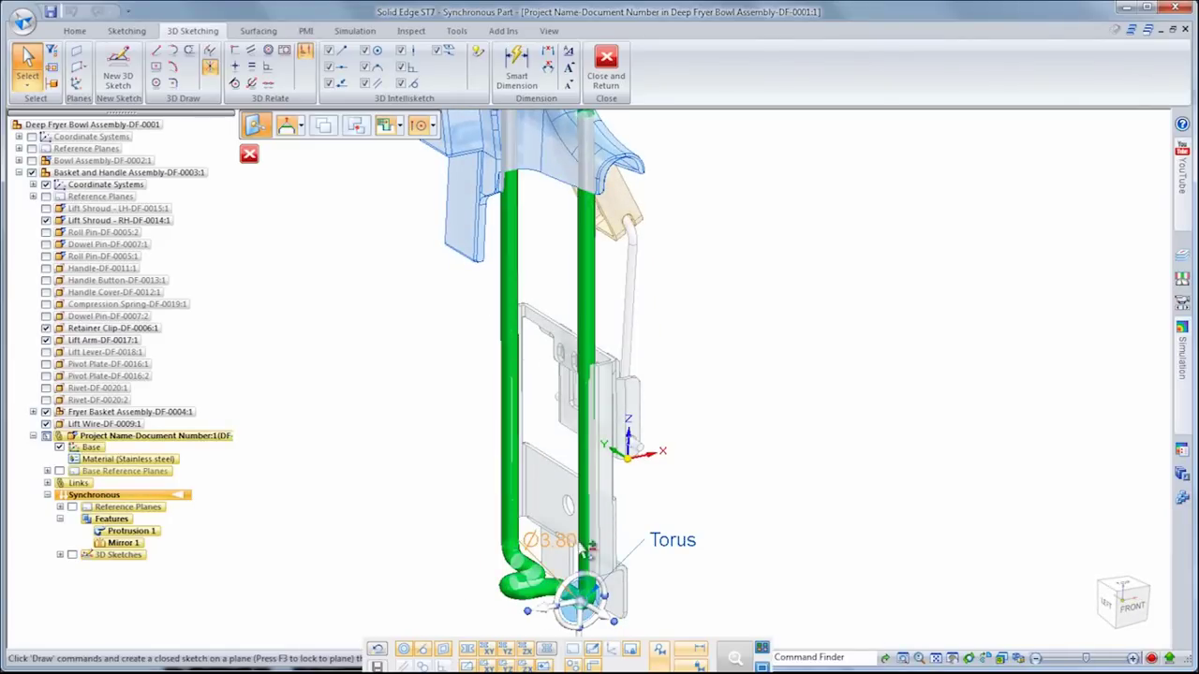
left_click(581, 603)
left_click(508, 297)
scroll(415, 365, "up", 3)
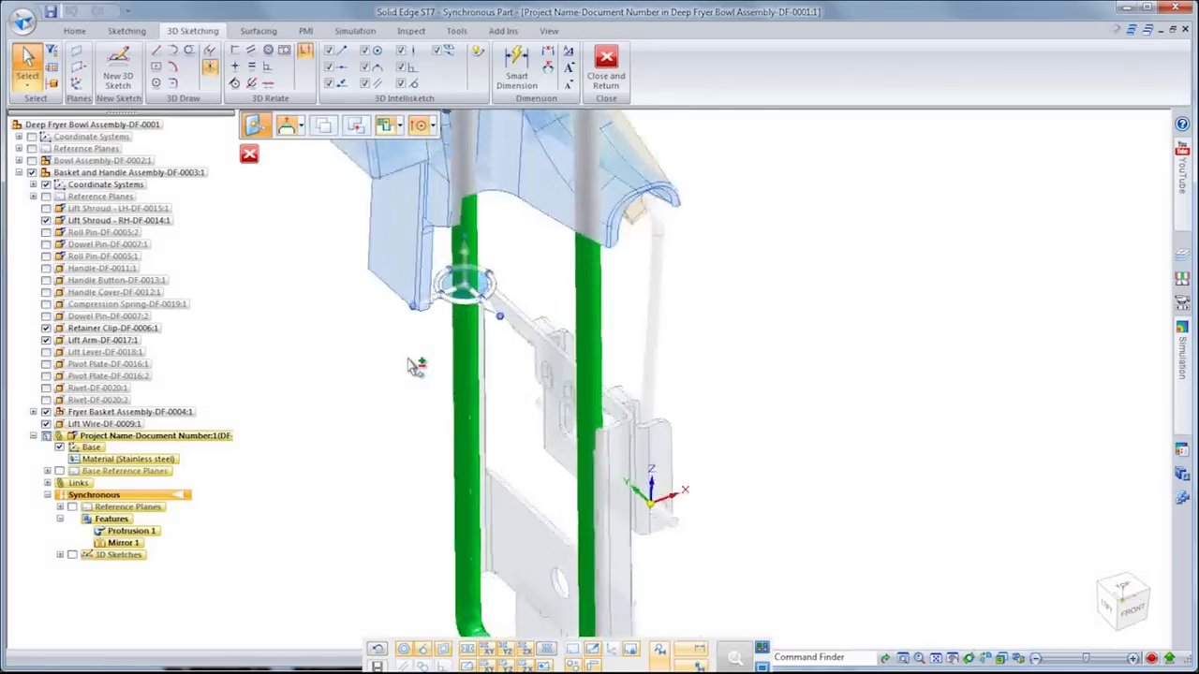
scroll(411, 352, "up", 1)
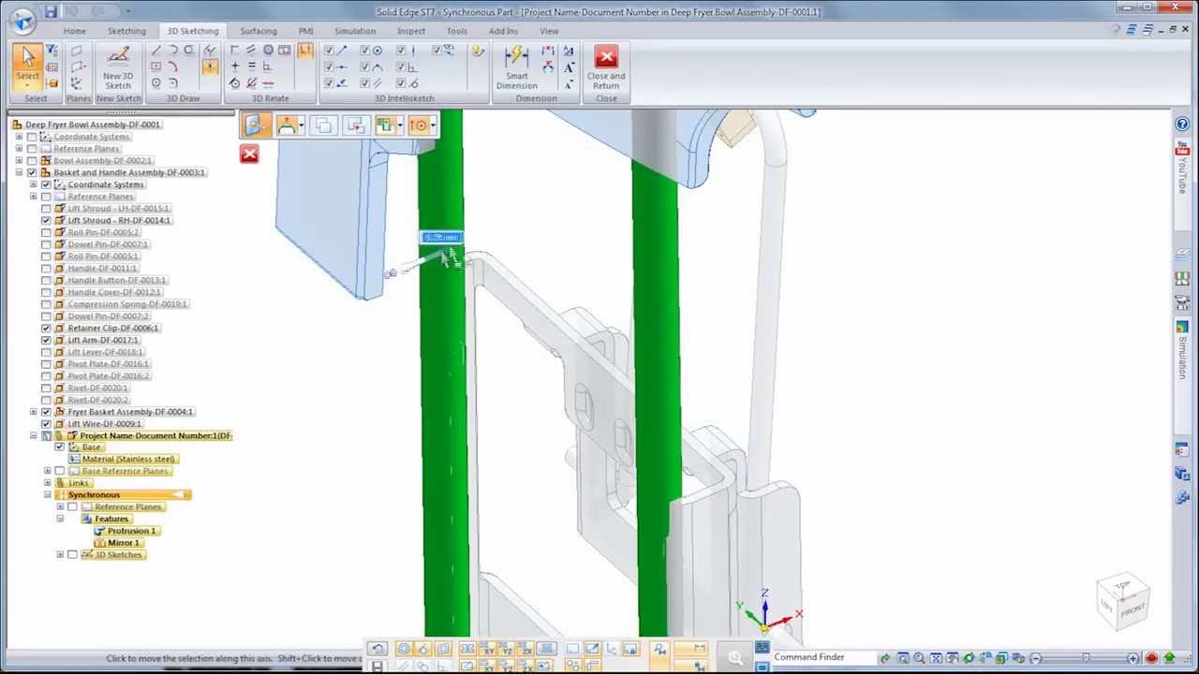
left_click(488, 216)
left_click_drag(444, 263, 489, 264)
key("Escape")
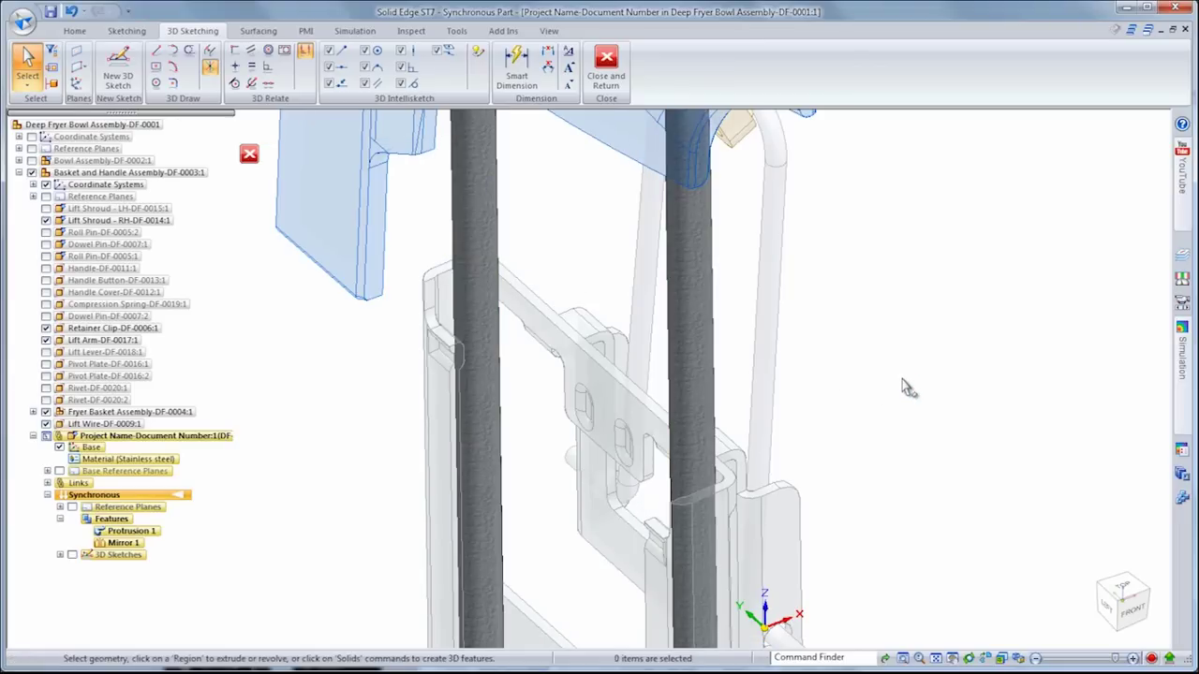
- Finish the in-place part edit, show all components of the Basket and Handle Assembly and fit them in view
left_click(621, 95)
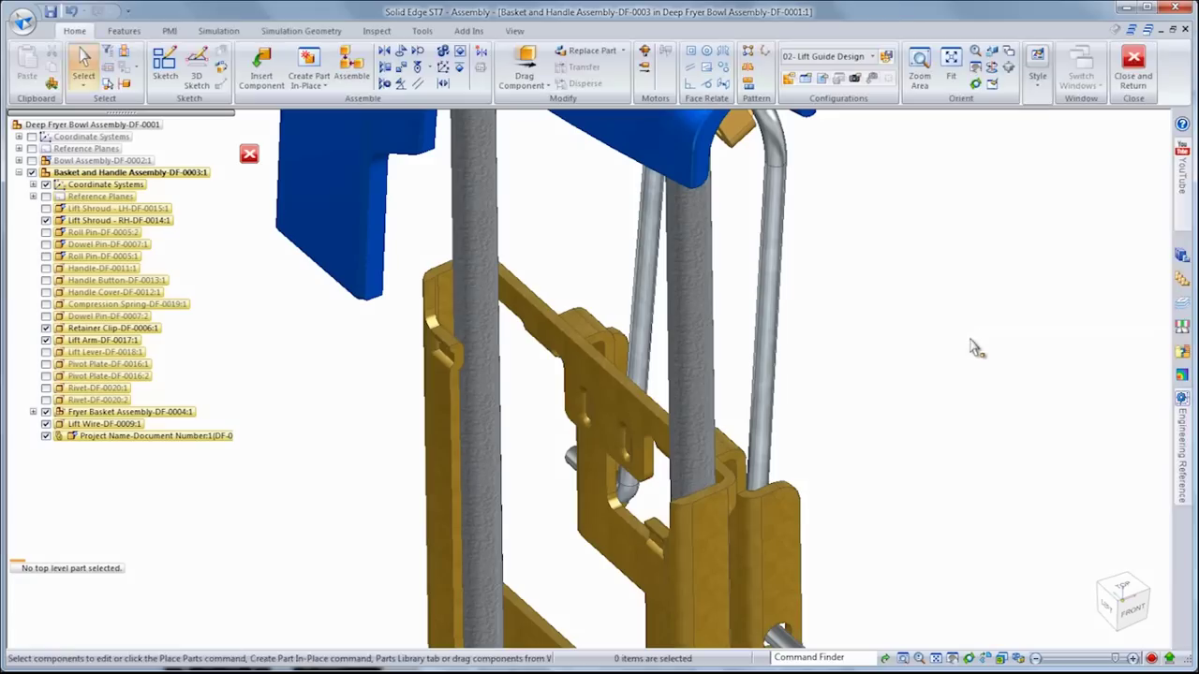
right_click(58, 173)
left_click(103, 272)
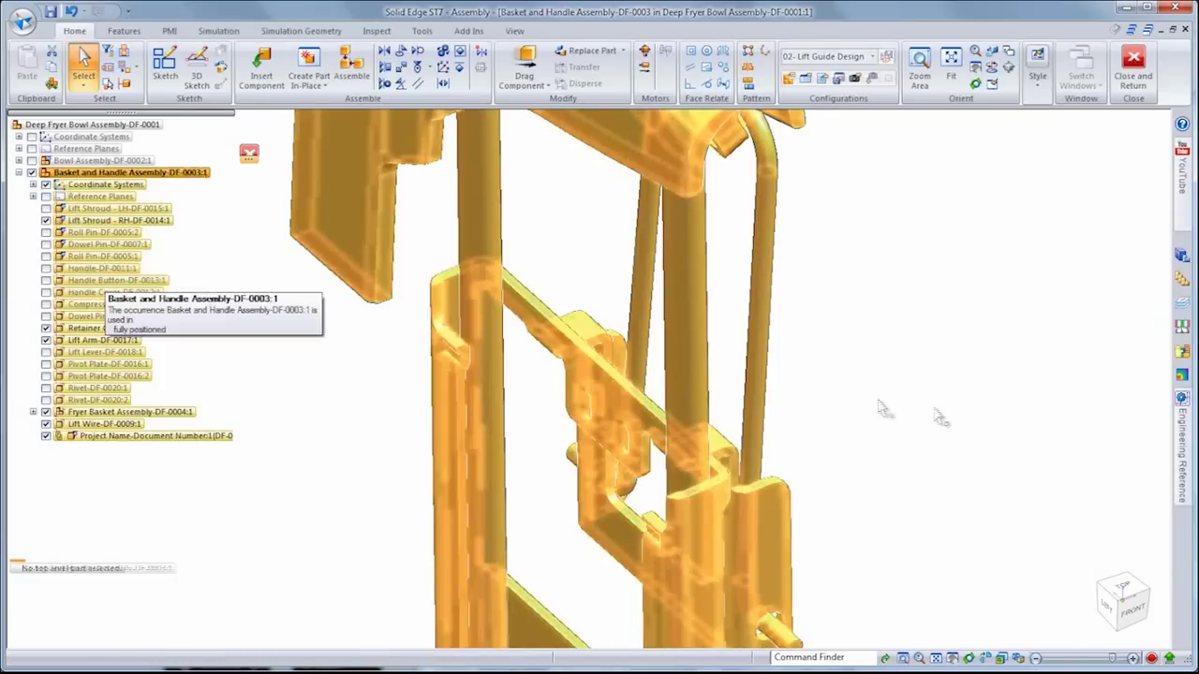
key("ctrl+f")
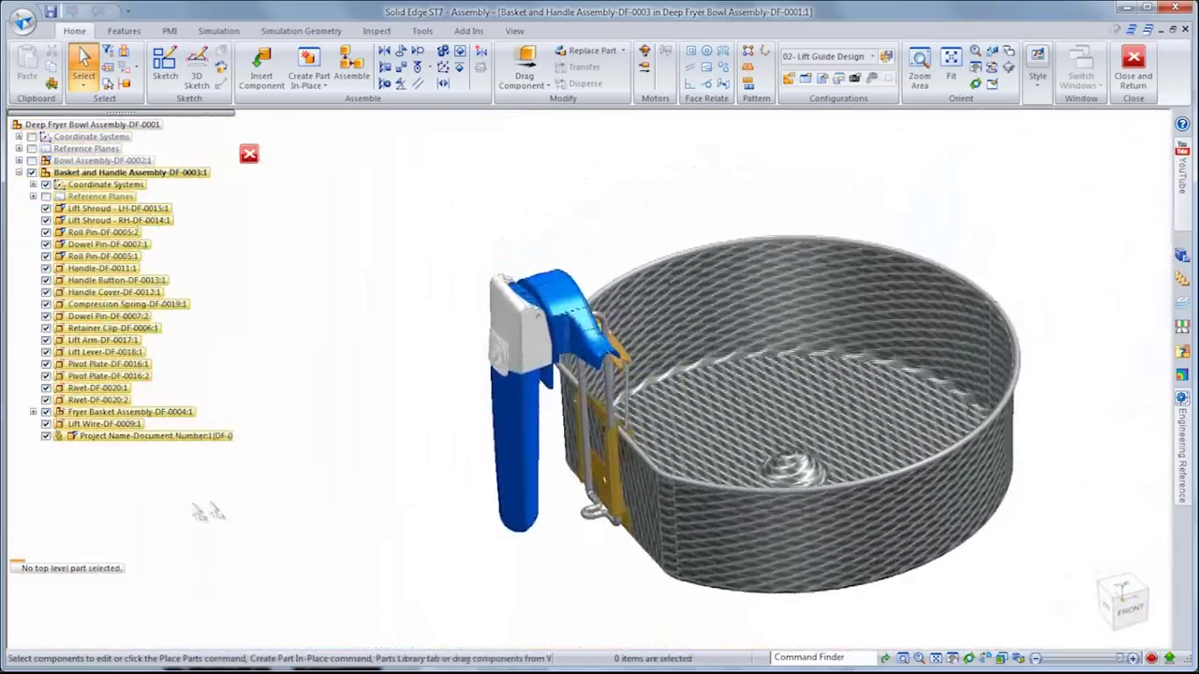
- Test the lift mechanism by swinging the handle outward with Drag Component and reset it to its original position
right_click(328, 457)
left_click(298, 423)
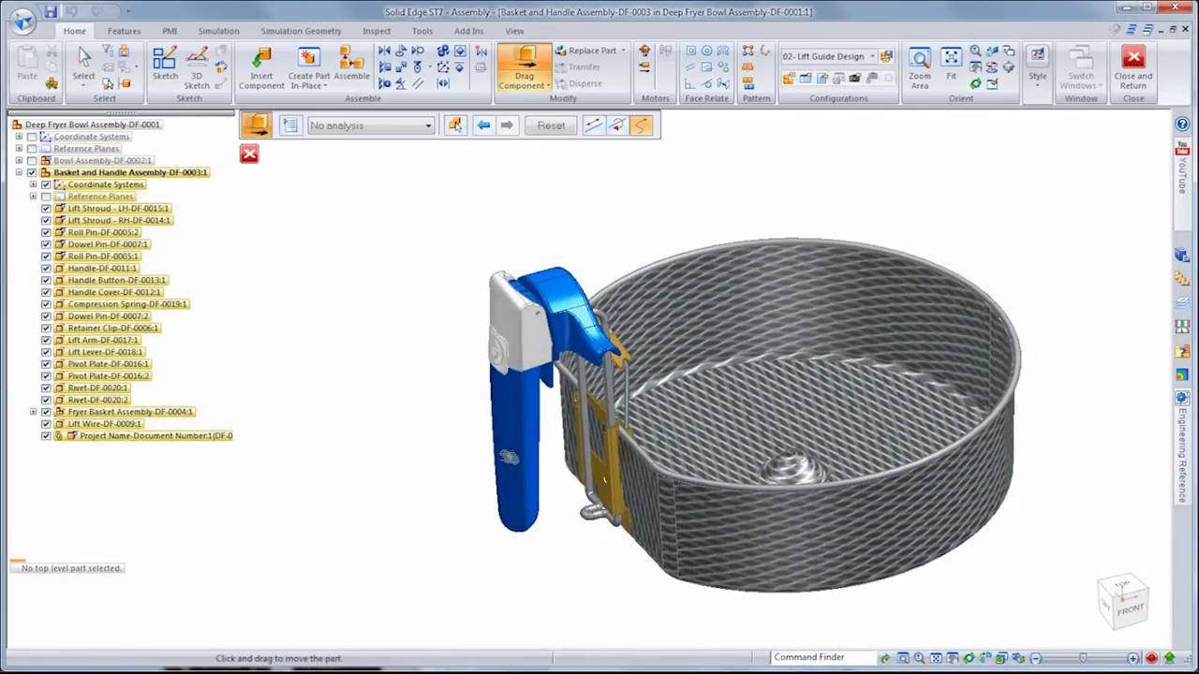
left_click_drag(520, 454, 578, 495)
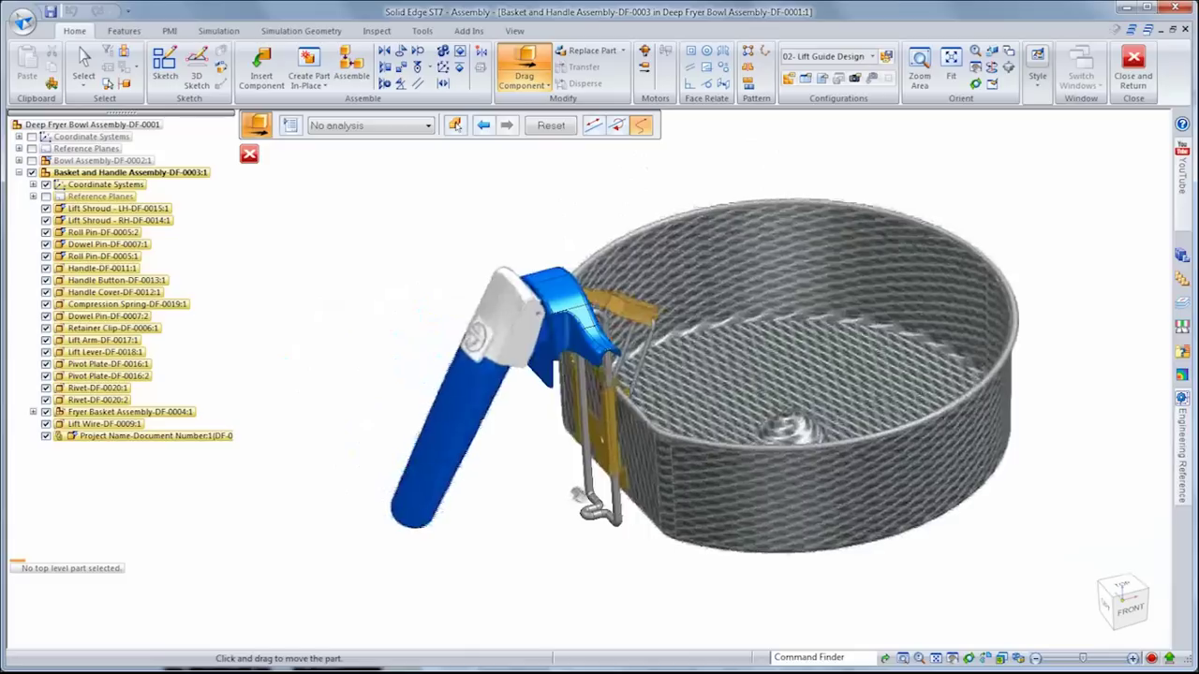
left_click(551, 125)
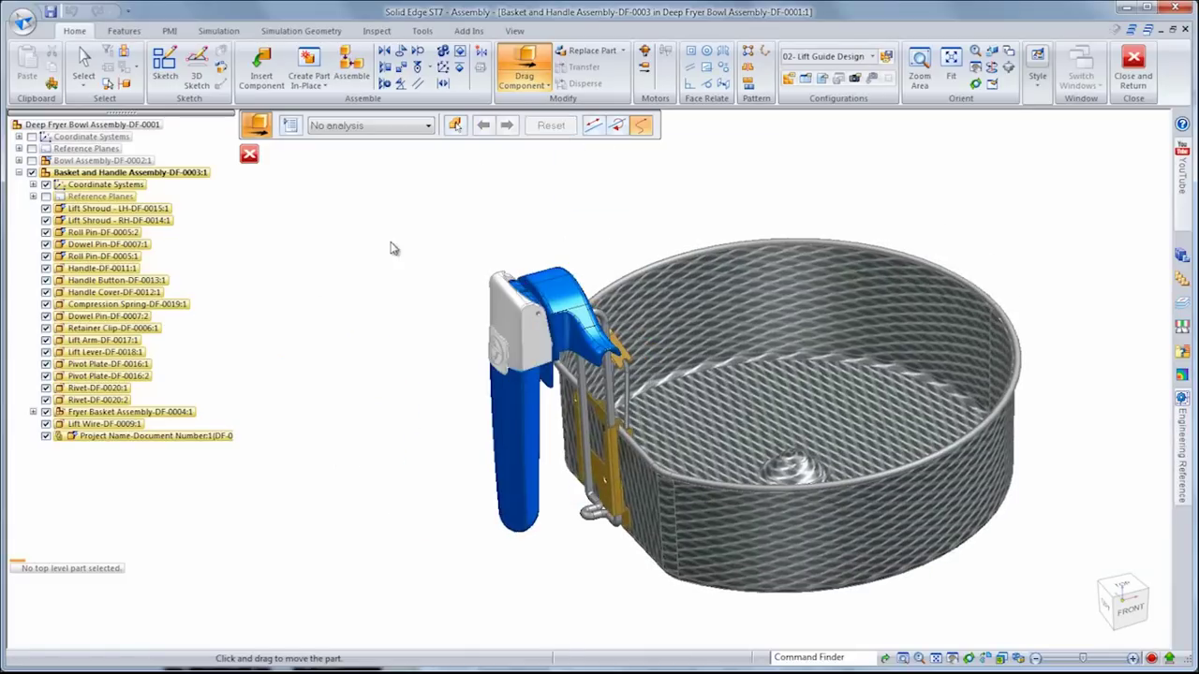
- Return to the top-level Deep Fryer Bowl Assembly and show all its components
left_click(249, 156)
right_click(140, 126)
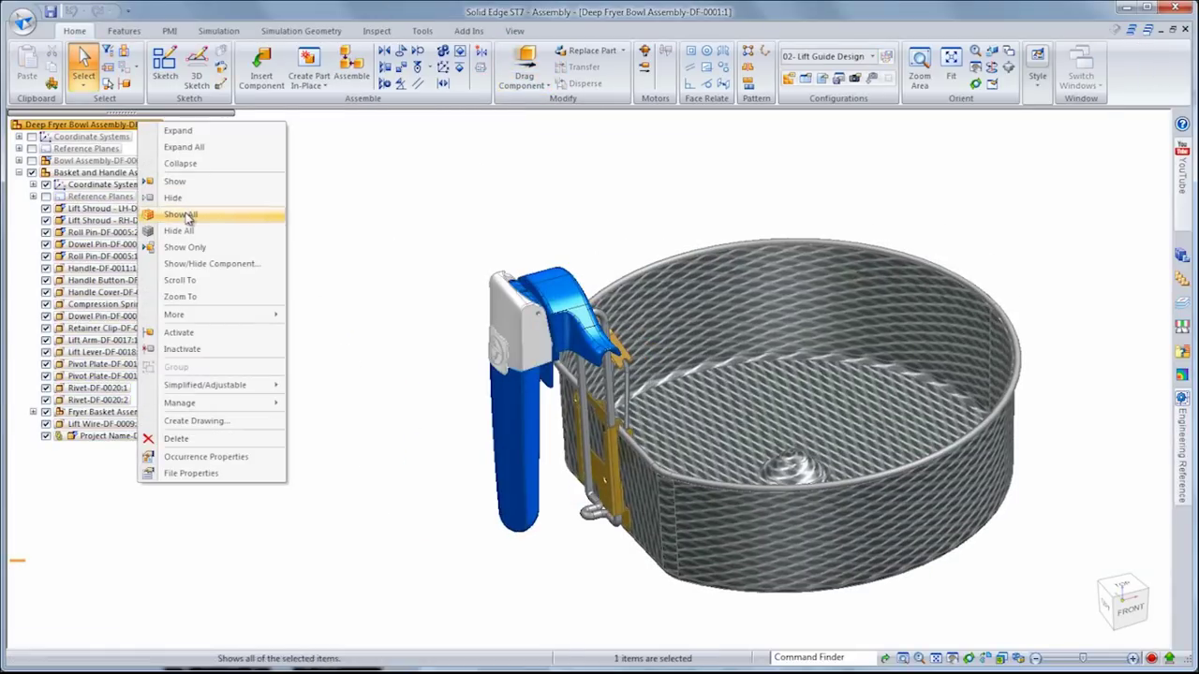